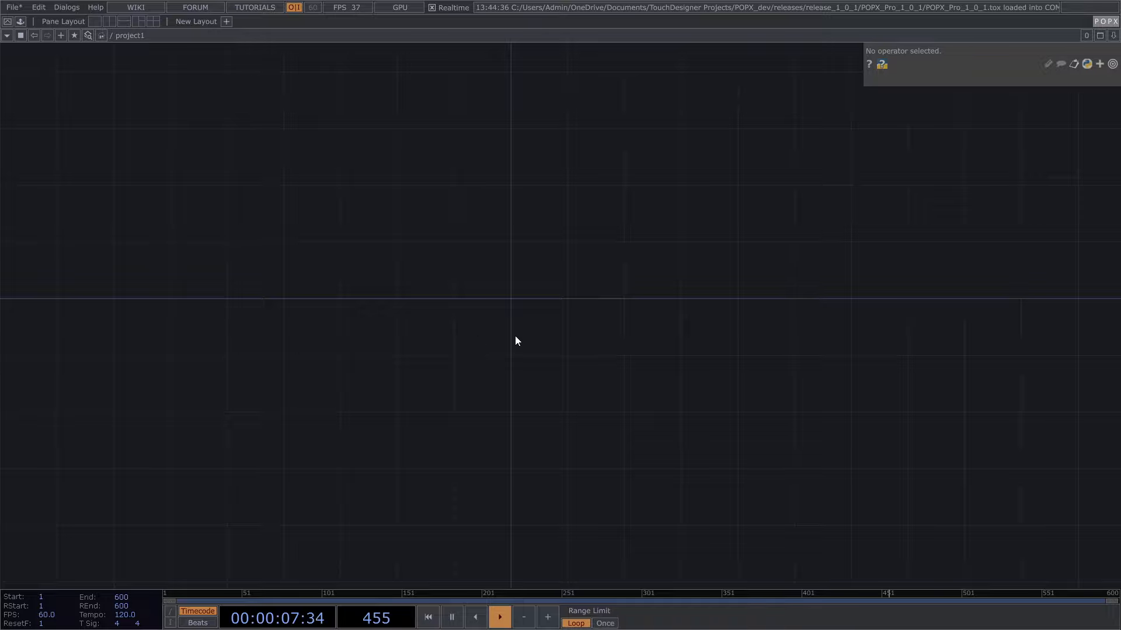
- Go up to the root network to view the installed POPX component, and return inside project1
key(u)
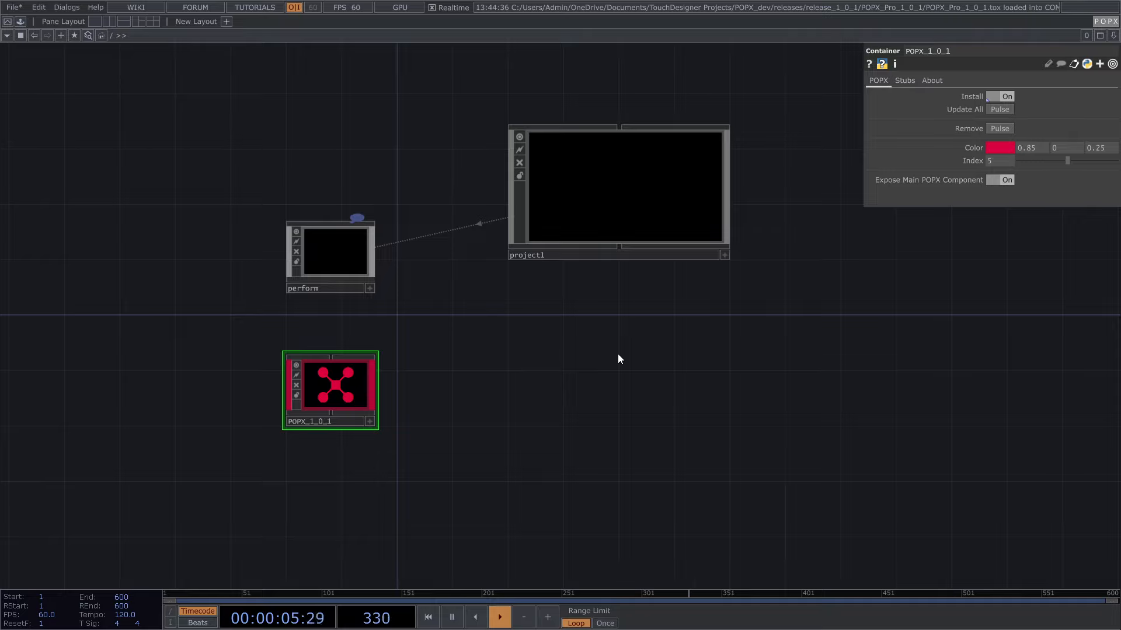
drag(618, 354, 584, 369)
double_click(581, 226)
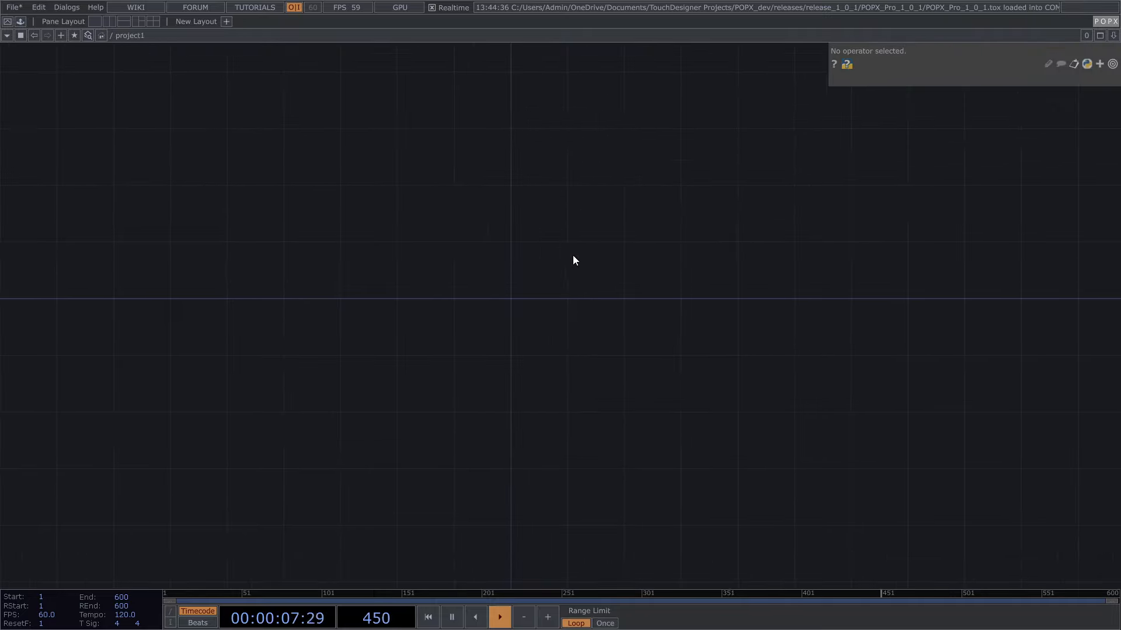
- Add a Remap Falloff operator from the POPX family to the project1 network
key(Tab)
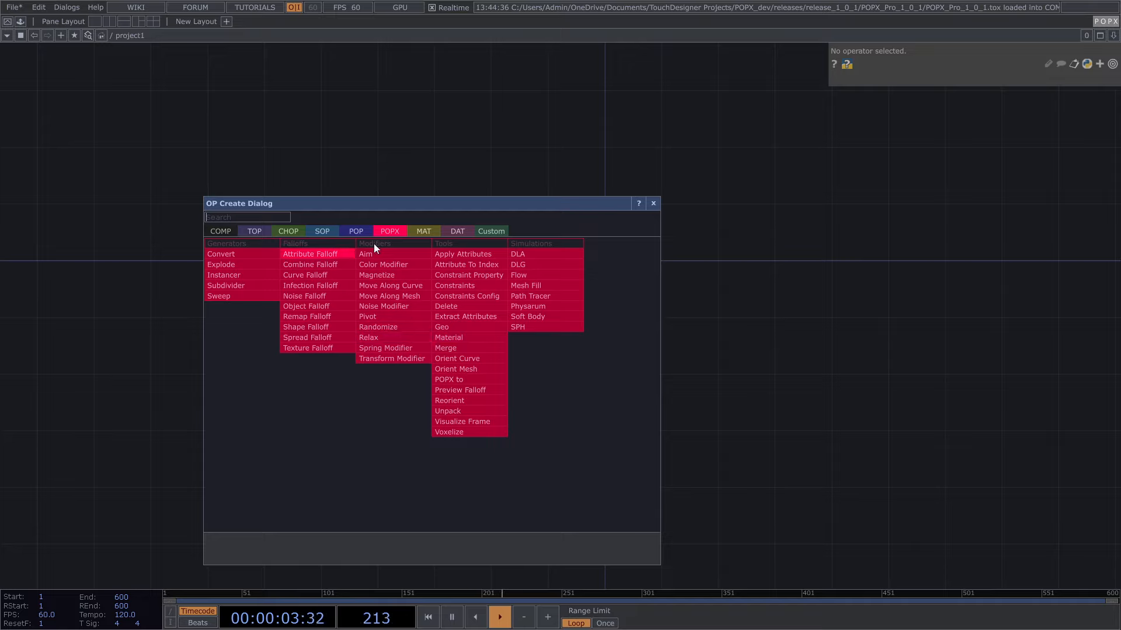
click(338, 317)
click(360, 394)
drag(471, 342, 537, 302)
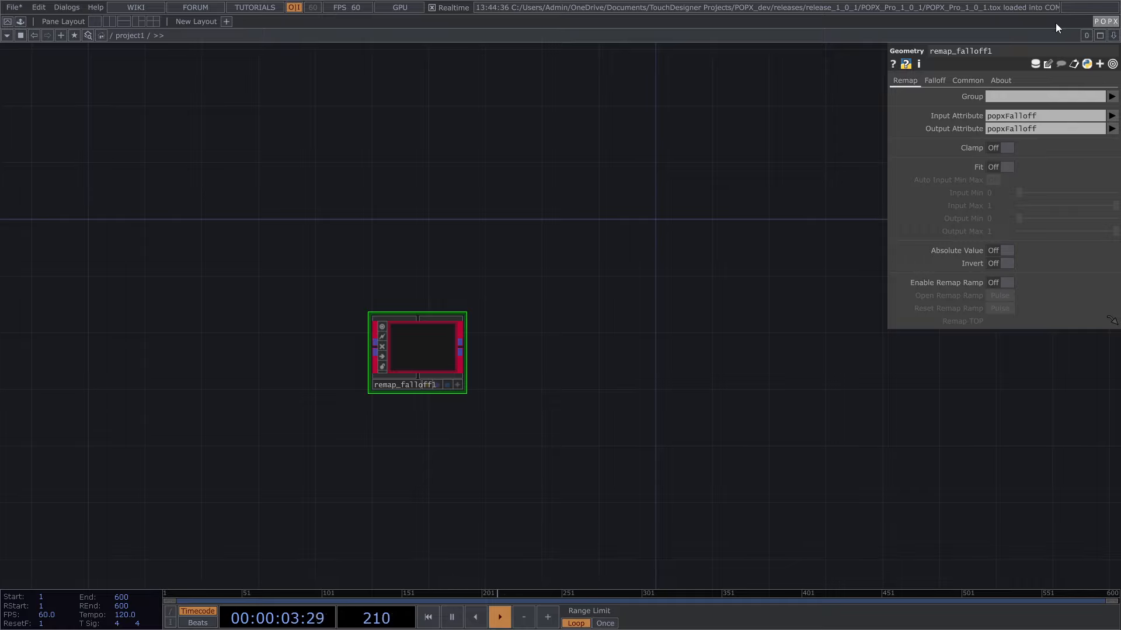
- Open the POPX component's parameters in a floating window and place it over the network beside the Remap Falloff operator
click(1111, 24)
drag(928, 13, 560, 218)
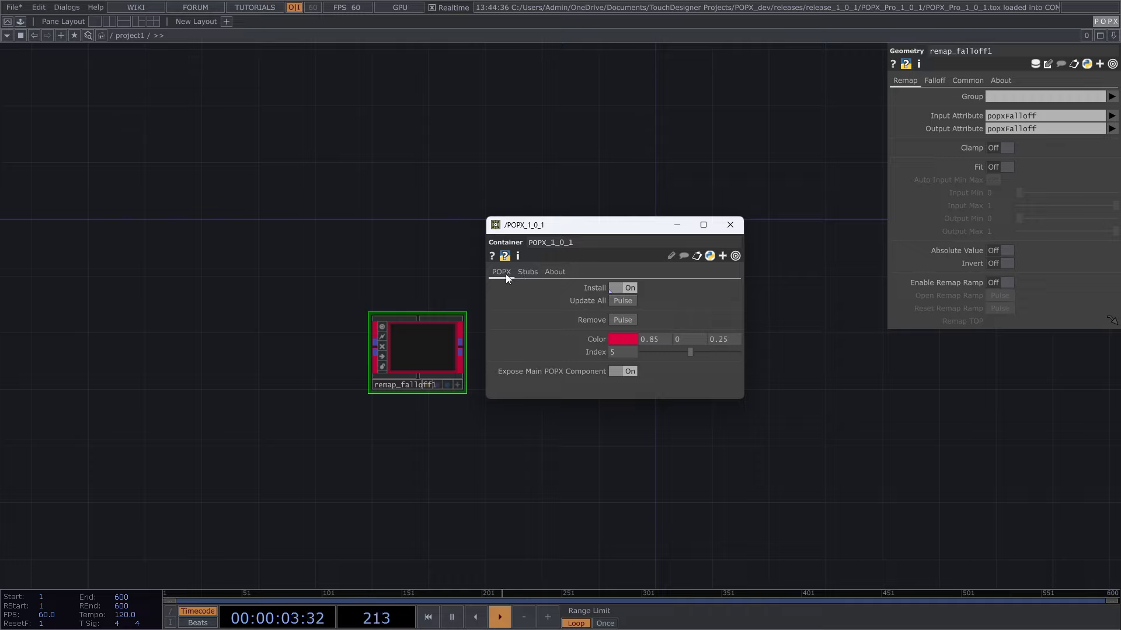
- Switch POPX's Install option off and check the available operator families, including the POP list, in the operator creation dialog
click(625, 288)
key(Tab)
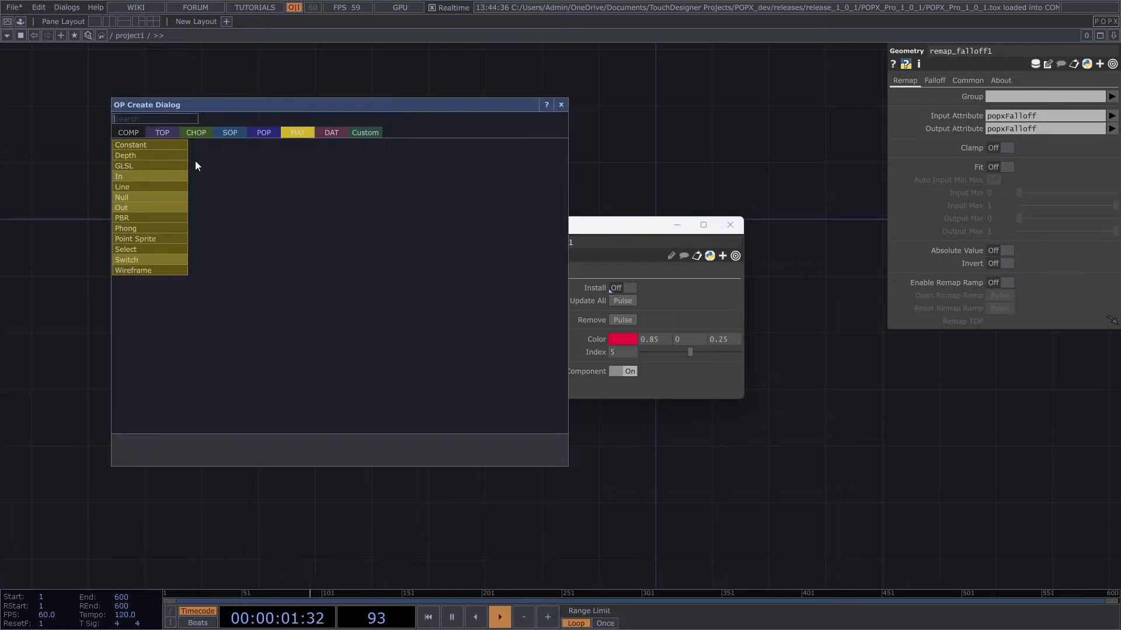
click(264, 132)
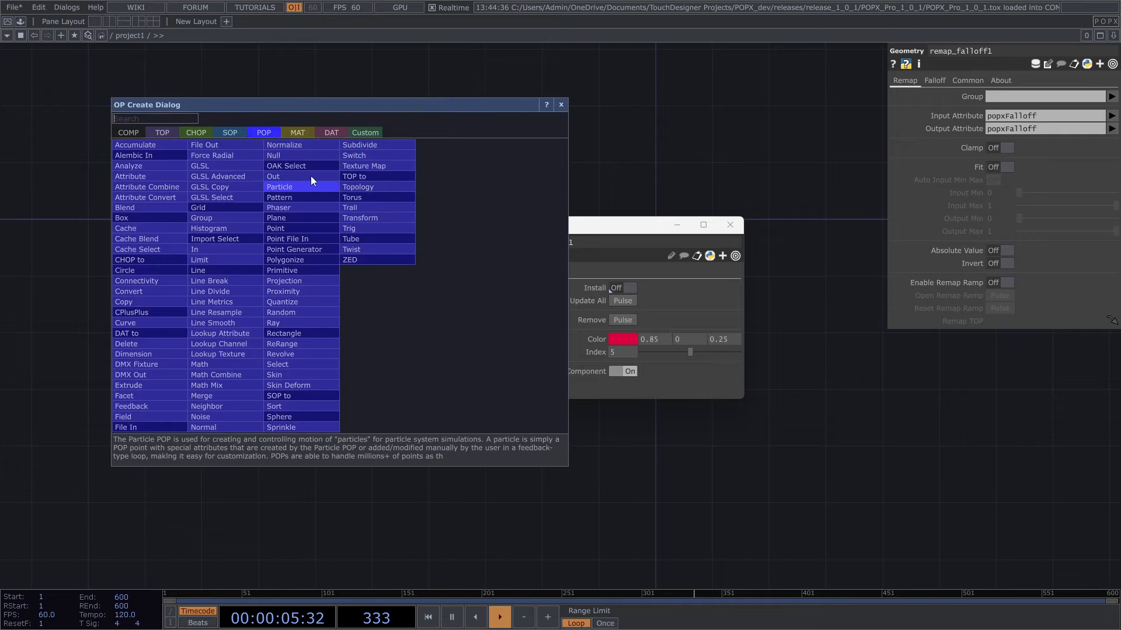
click(561, 105)
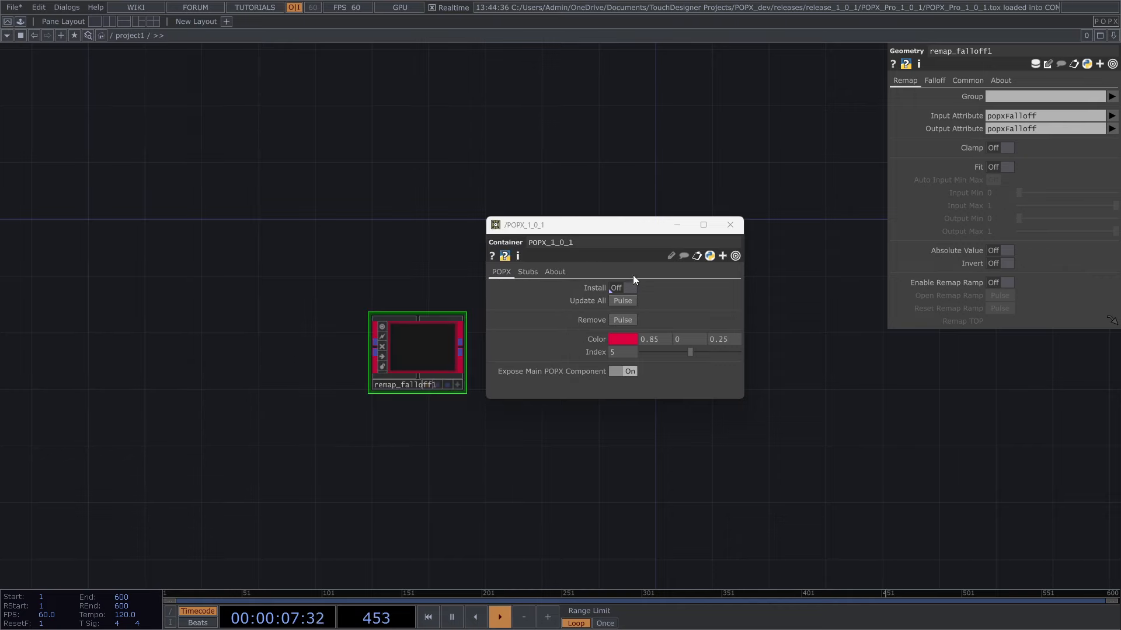
- Switch POPX's Install option back on, checking the POPX operator family and the toolbar shortcut
key(Tab)
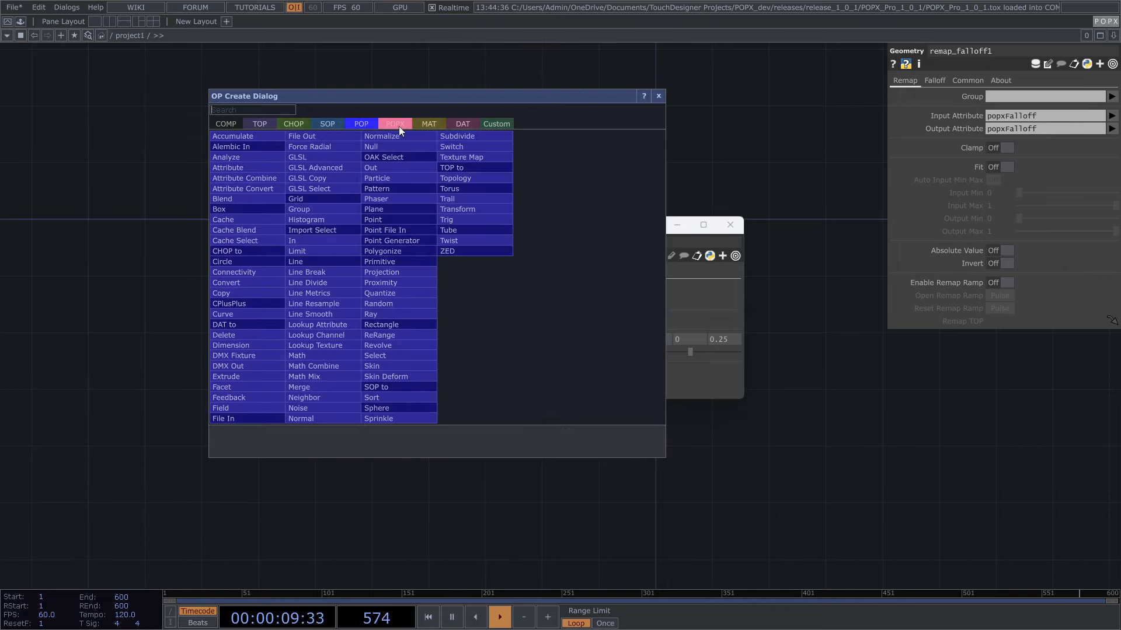
click(398, 125)
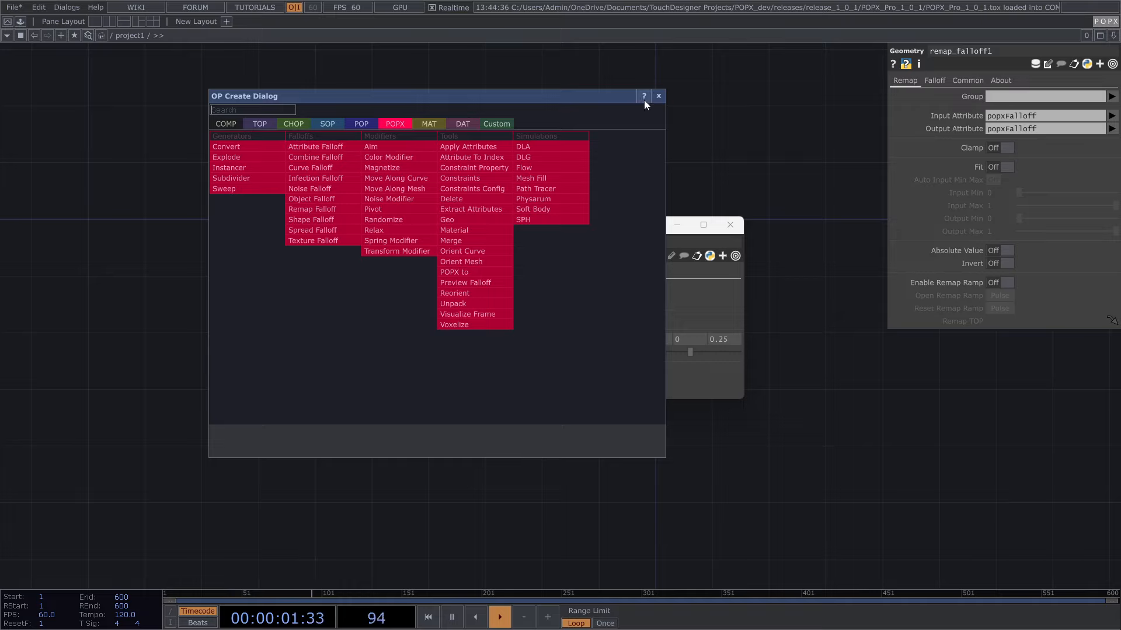
click(659, 97)
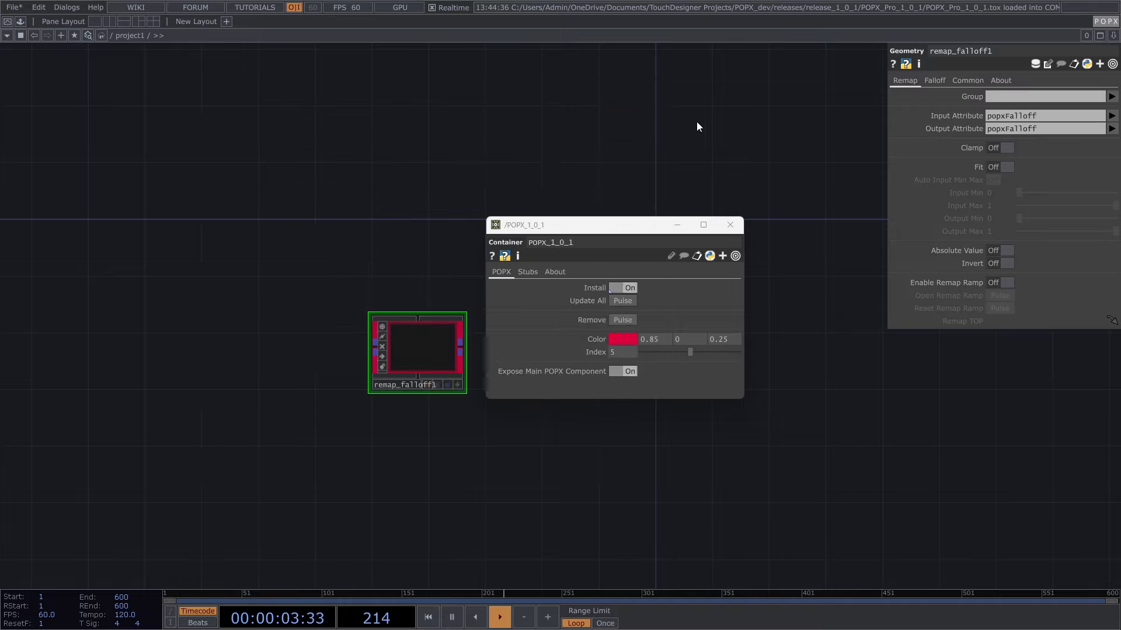
click(1104, 23)
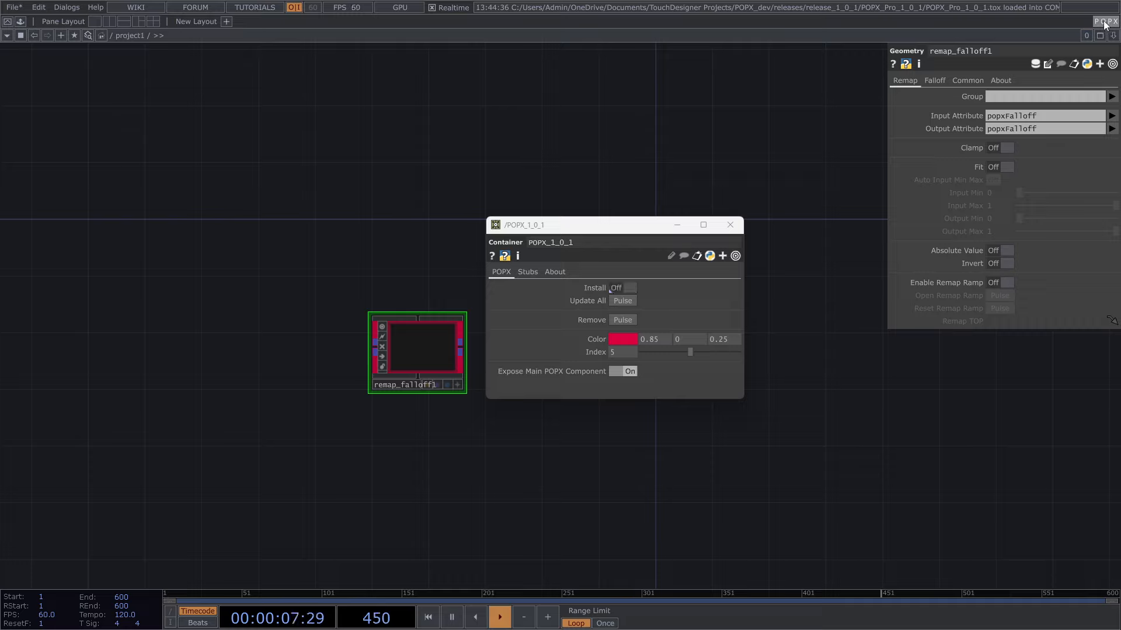
click(1104, 23)
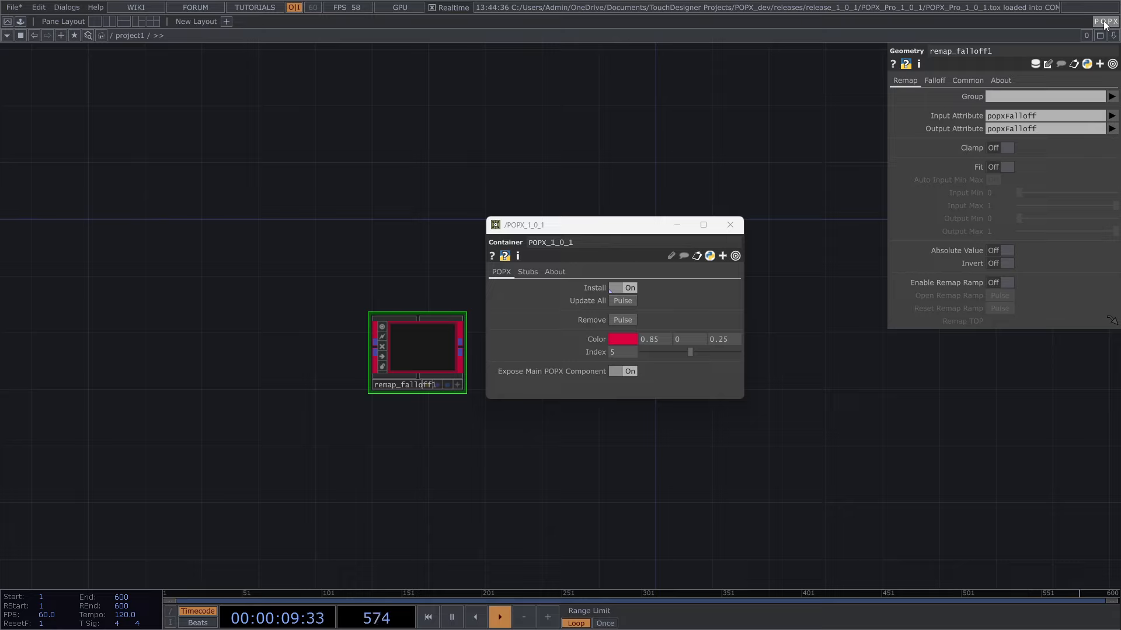
- Reposition the Remap Falloff operator and check its version information against the POPX component's
drag(417, 351, 333, 394)
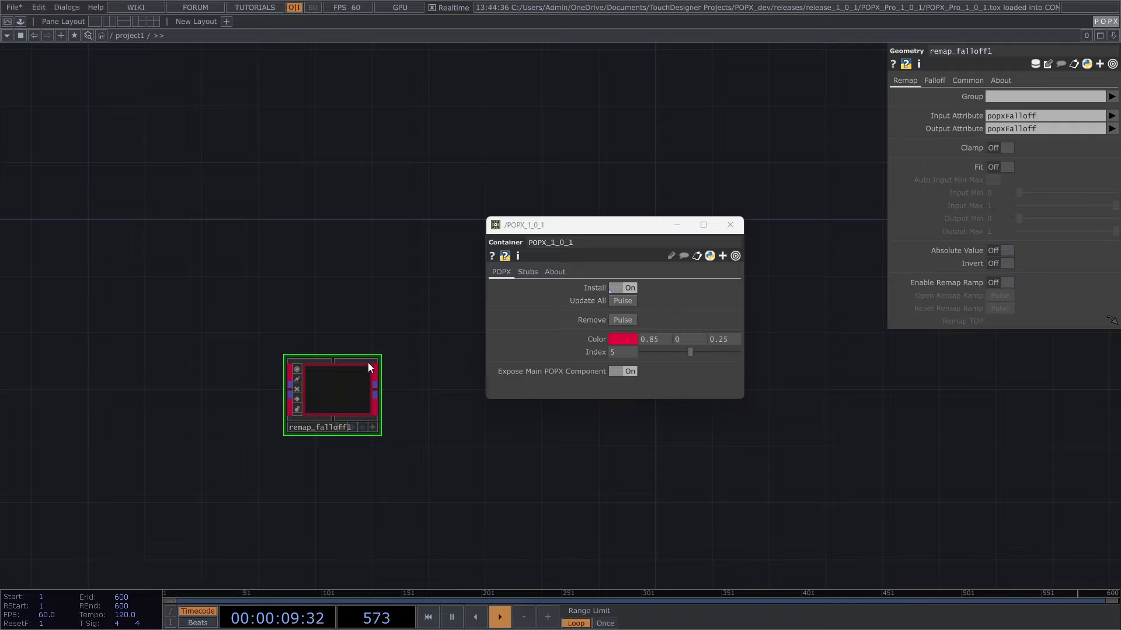
scroll(291, 400, up, 2)
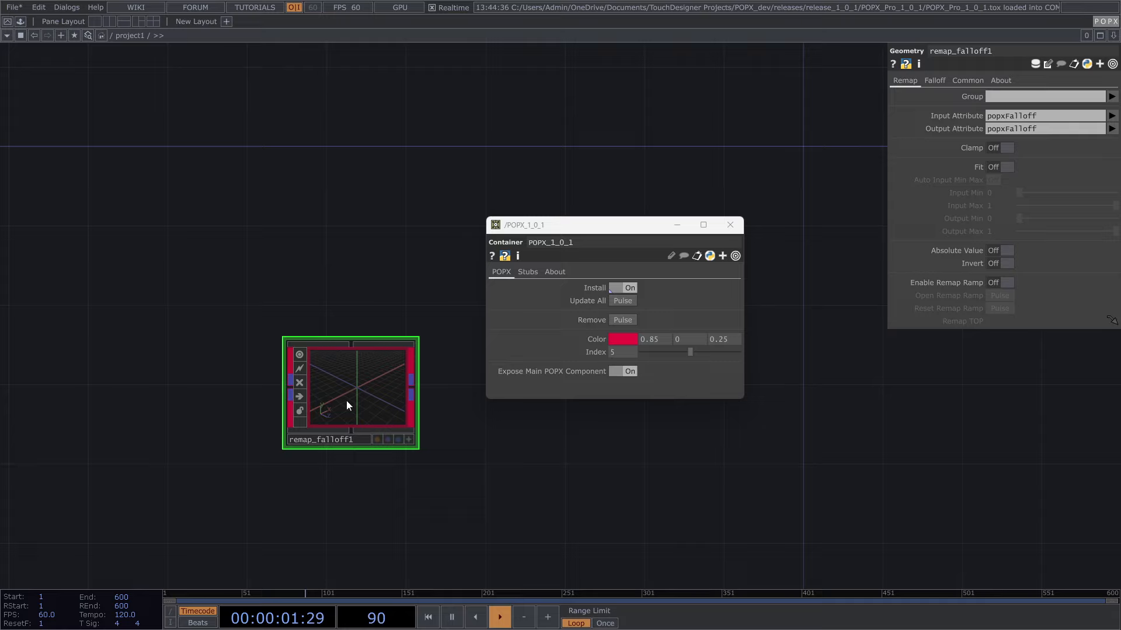
click(999, 81)
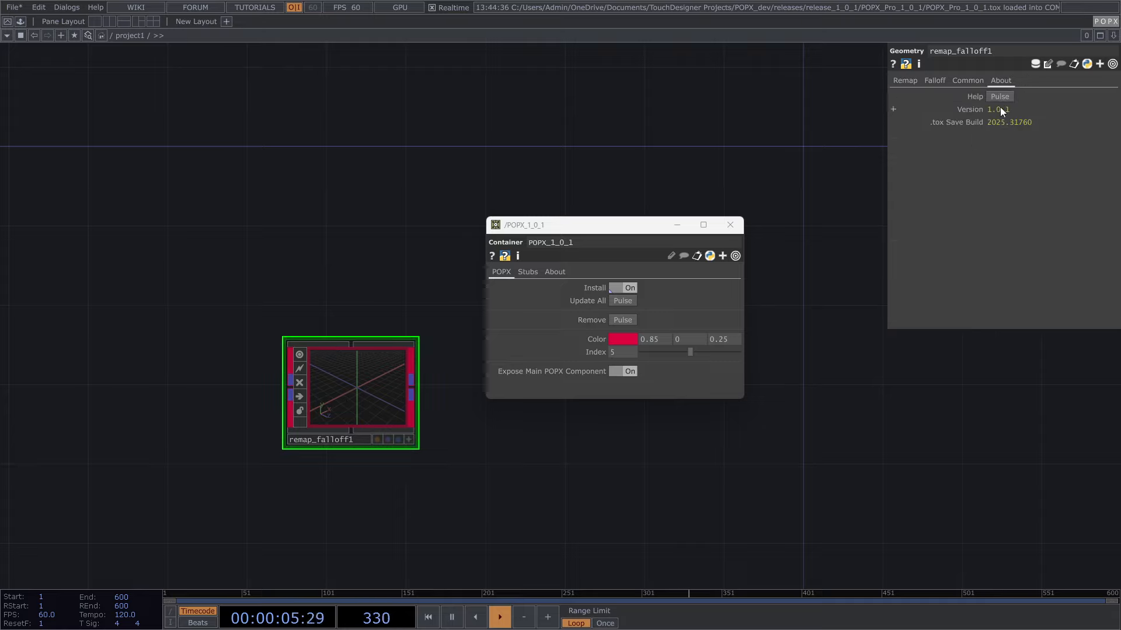
click(553, 271)
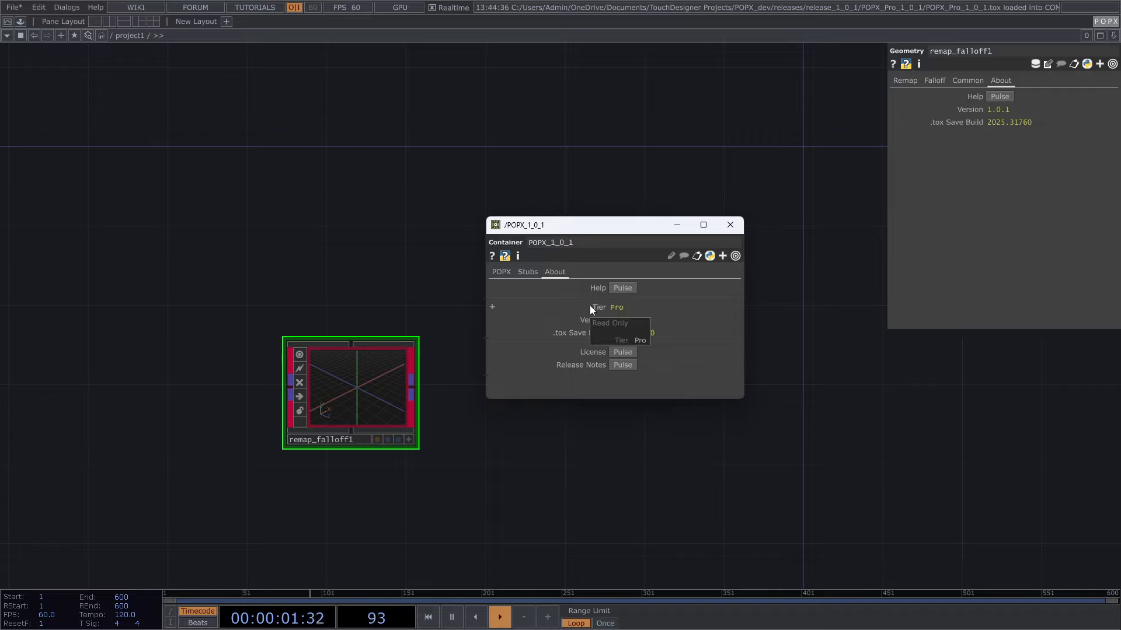
- Set the POPX family color to light blue (0.4980, 0.5921, 1) and check it in the operator creation dialog
click(509, 272)
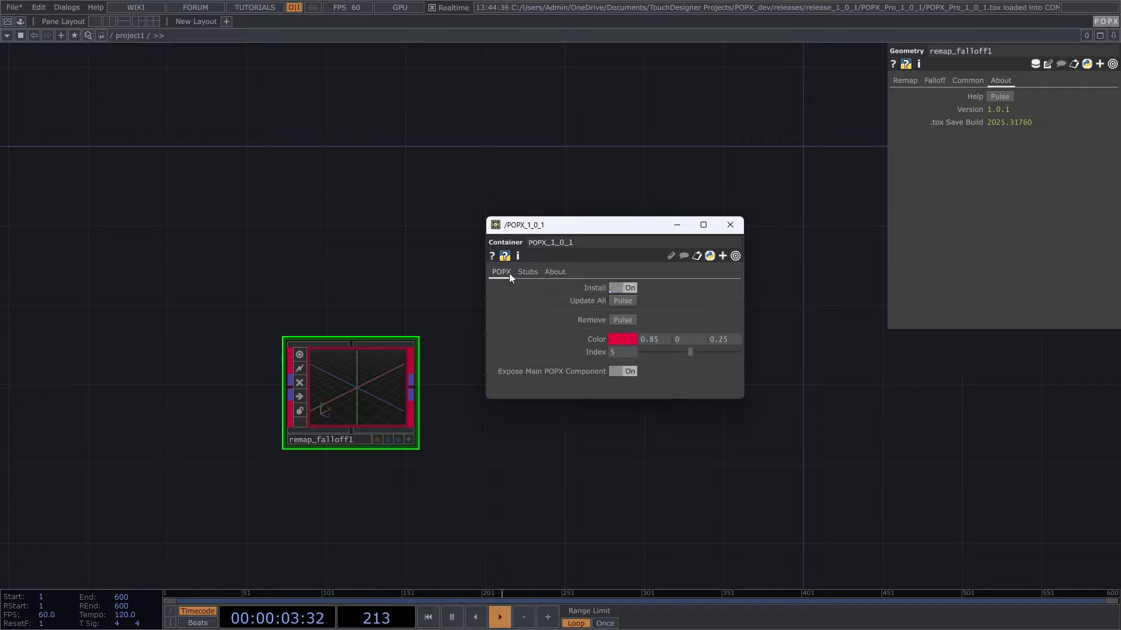
click(624, 339)
click(634, 309)
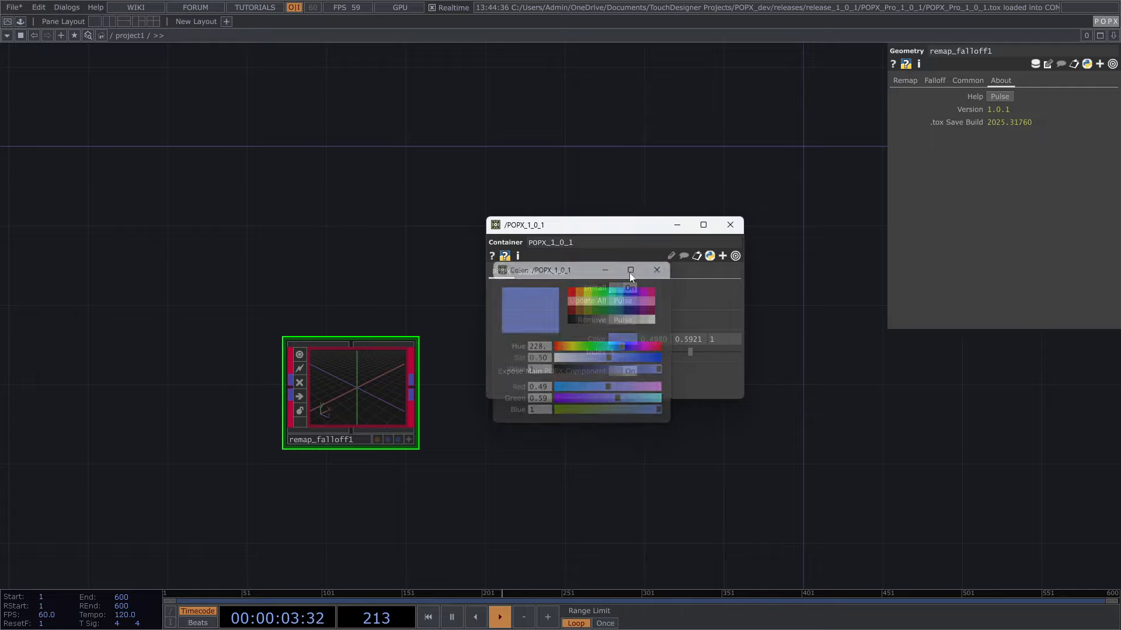
key(Tab)
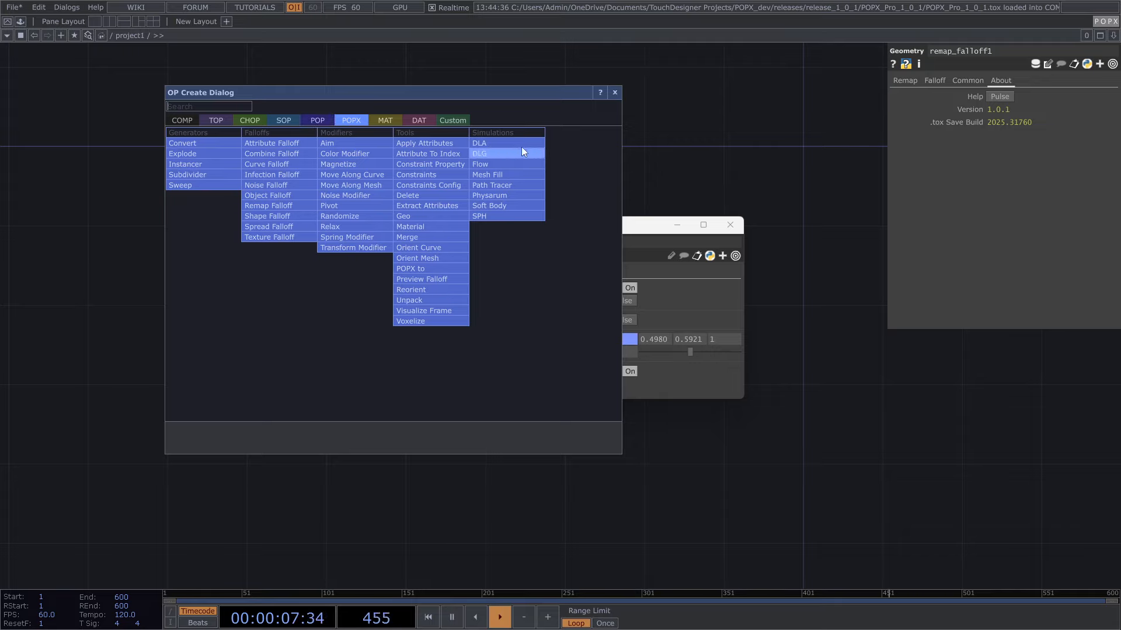
click(616, 91)
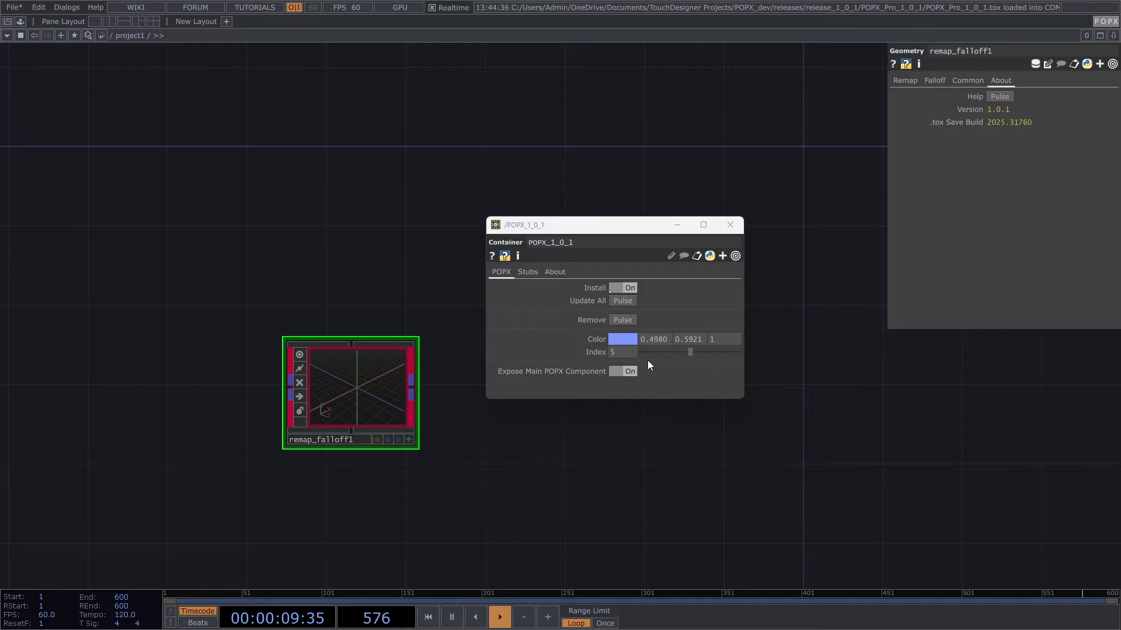
- Set the POPX family index to 2 and check its position among the families in the operator creation dialog
key(Tab)
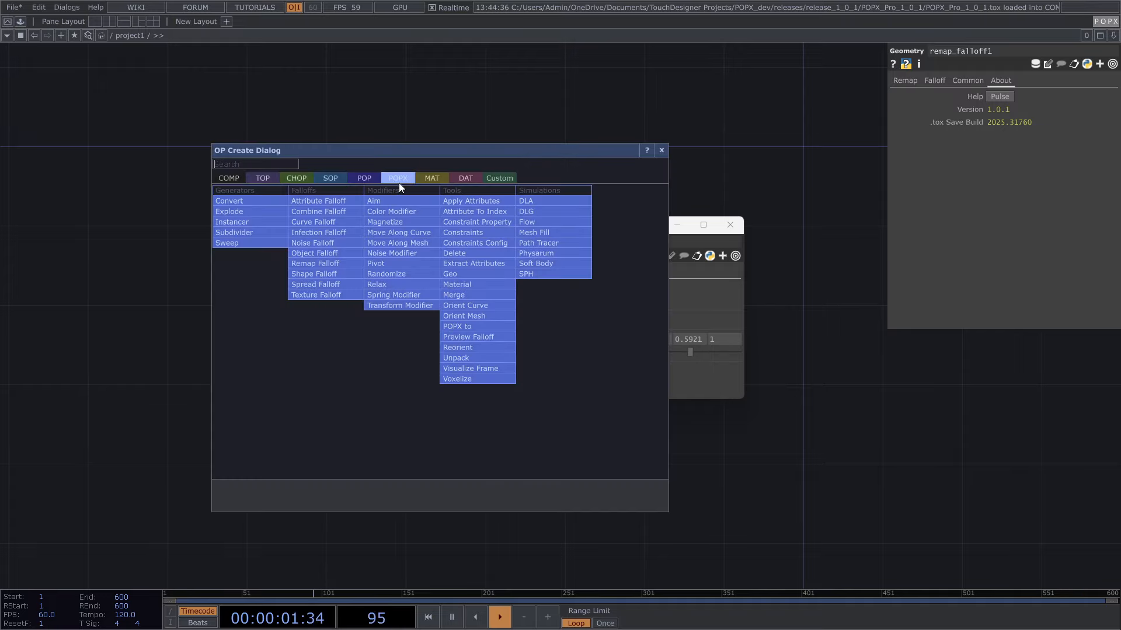
drag(407, 156, 265, 176)
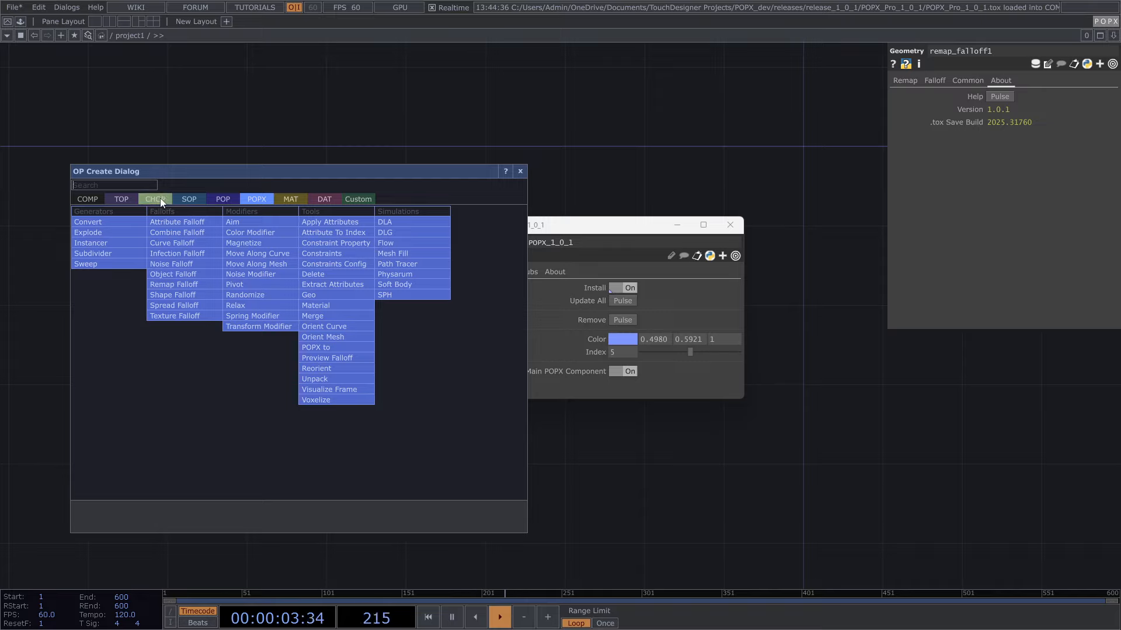
click(665, 351)
key(Tab)
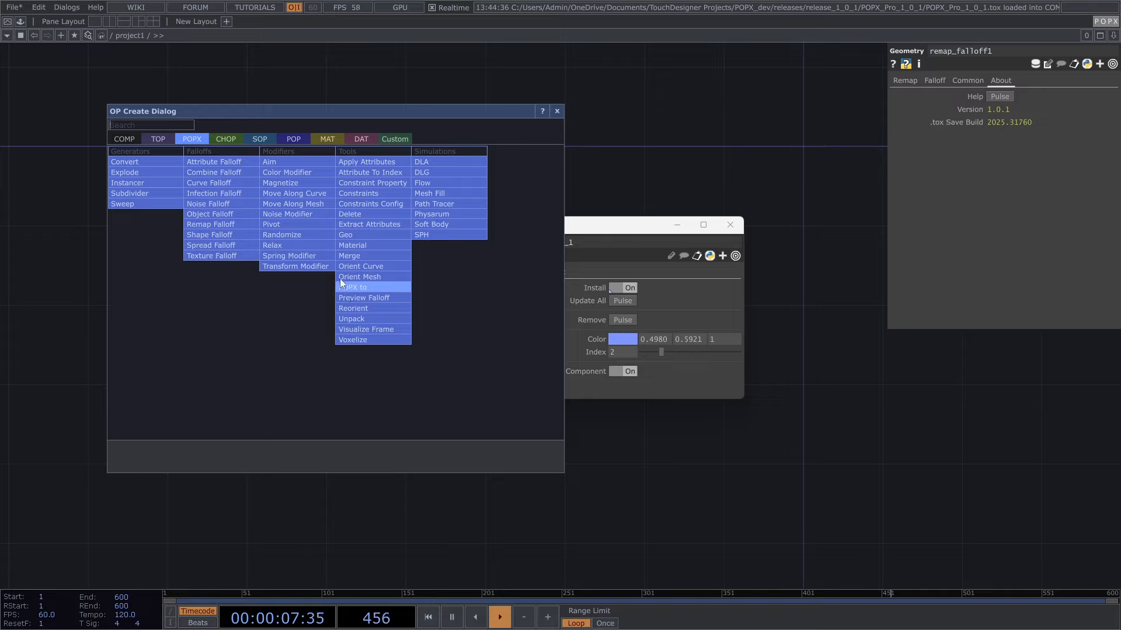
click(557, 112)
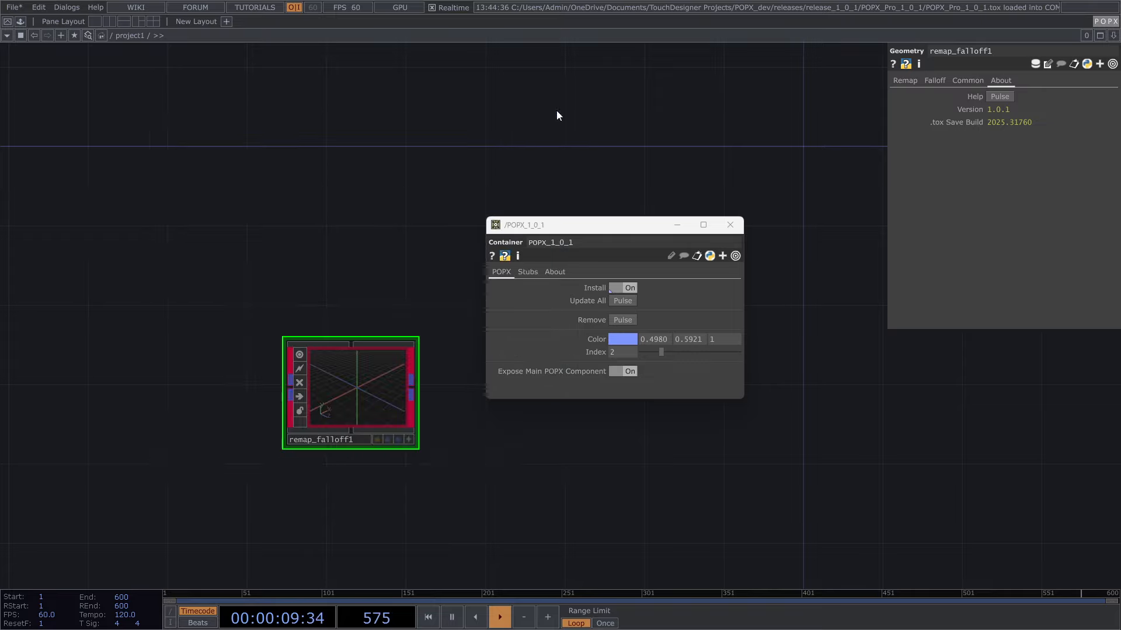
- Set the POPX family index back to 5 and reset its color to the default red
drag(628, 351, 527, 347)
text(5)
click(548, 463)
right_click(593, 337)
click(627, 273)
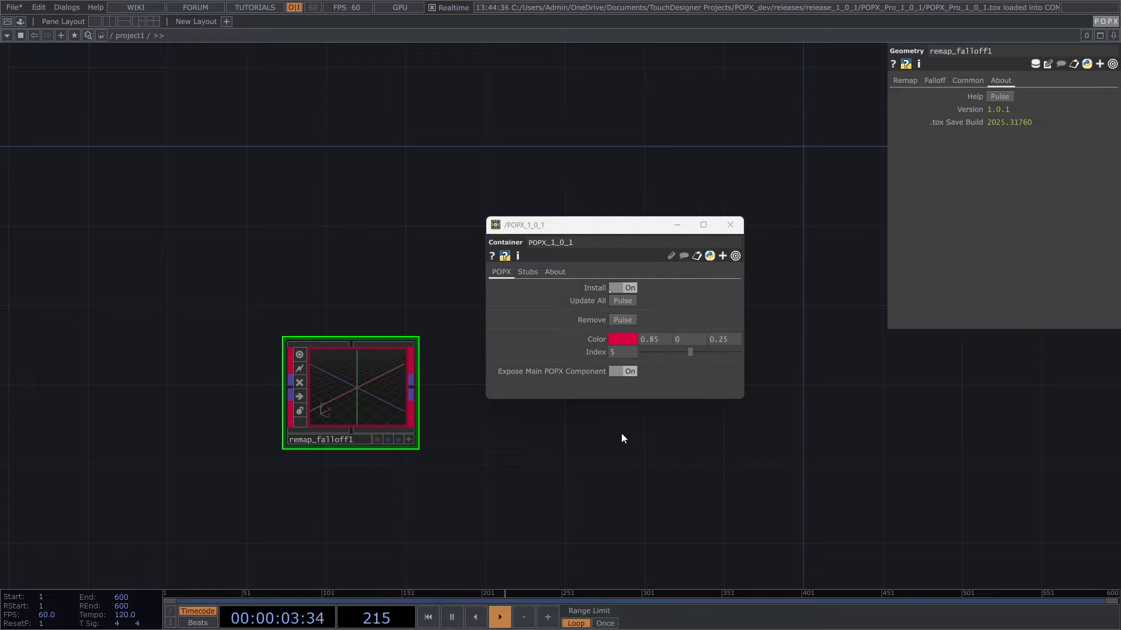
- Go up to the root network and toggle Expose Main POPX Component off and back on
drag(596, 226, 636, 224)
drag(472, 498, 504, 470)
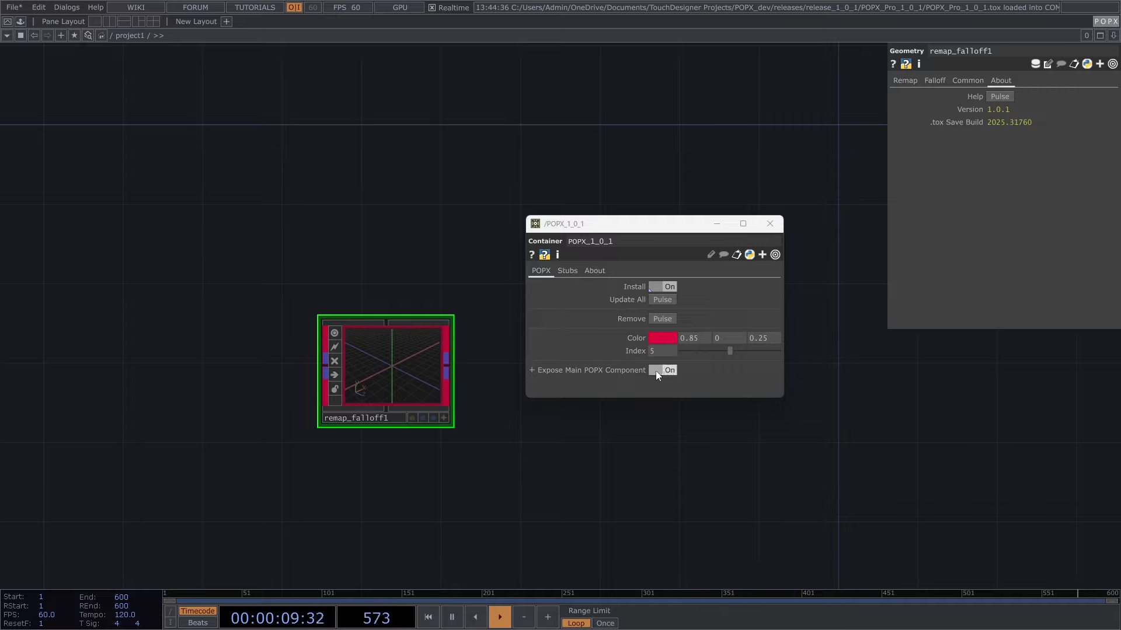
scroll(403, 401, down, 5)
scroll(398, 400, down, 6)
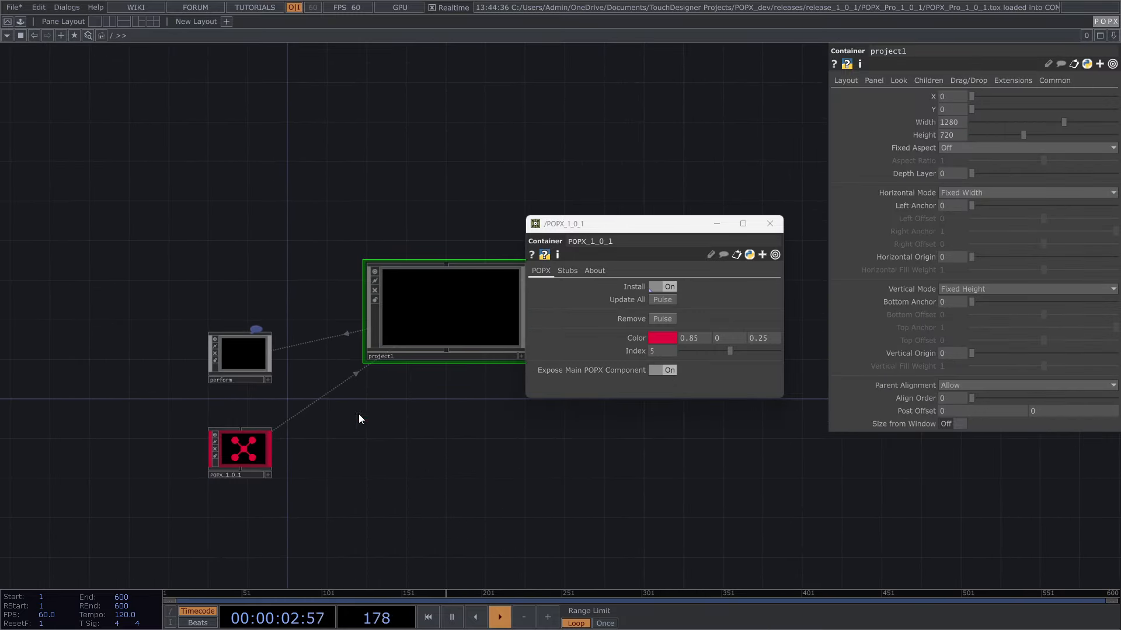
click(668, 370)
click(668, 370)
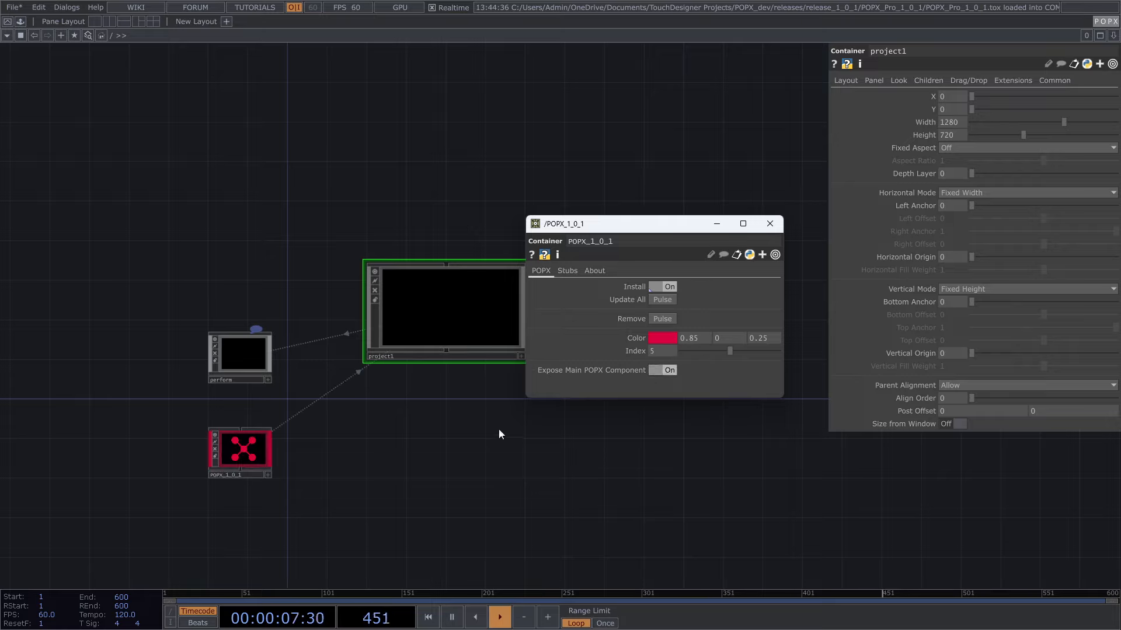
- Return inside project1 and show the POPX component's stub creation and replacement parameters
click(461, 319)
key(i)
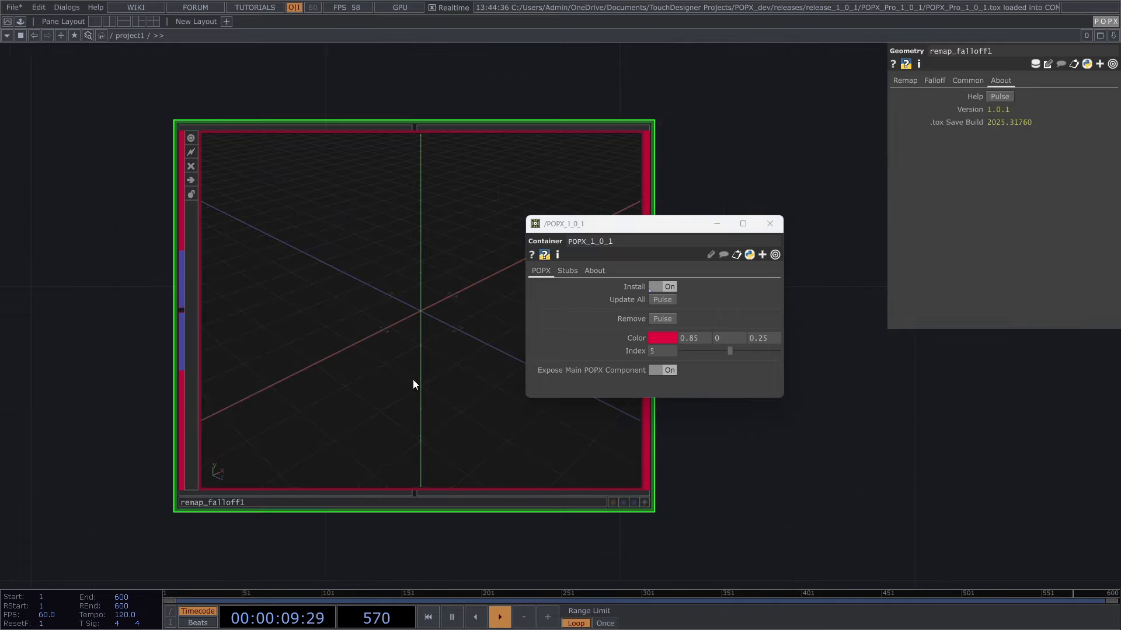
scroll(343, 377, down, 5)
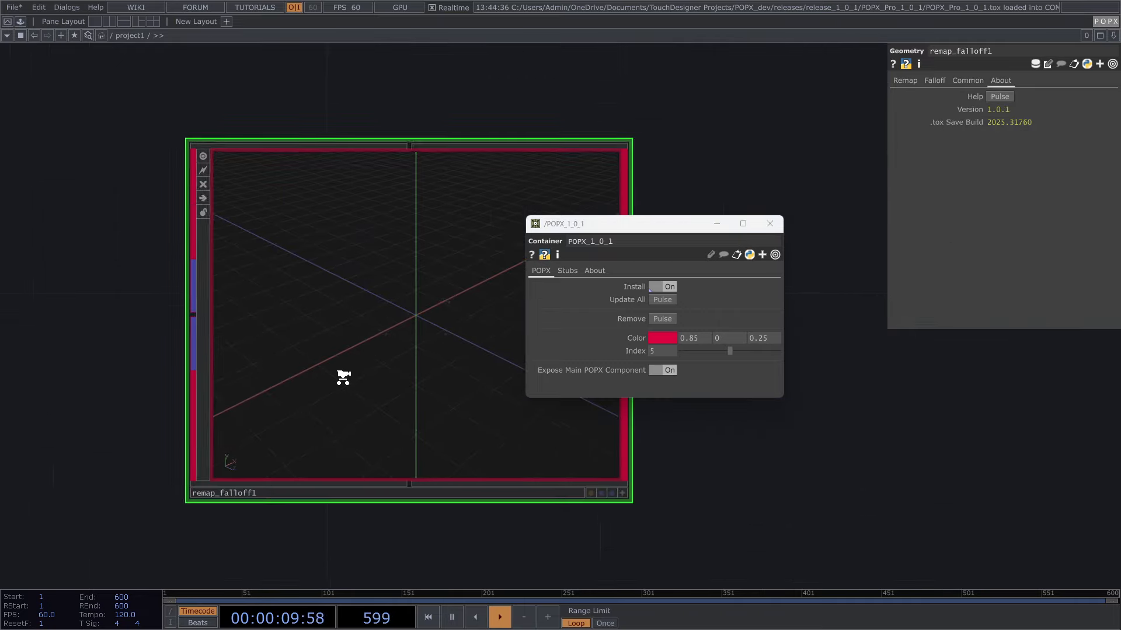
click(565, 270)
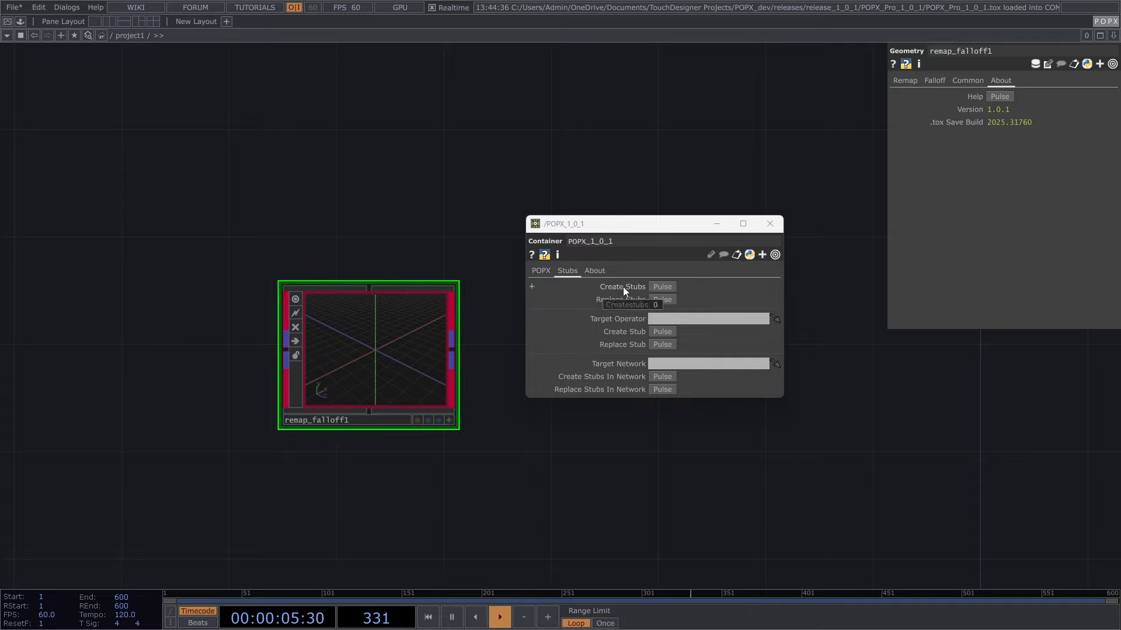
- Add a Box POP to the network, placed before remap_falloff1
key(Tab)
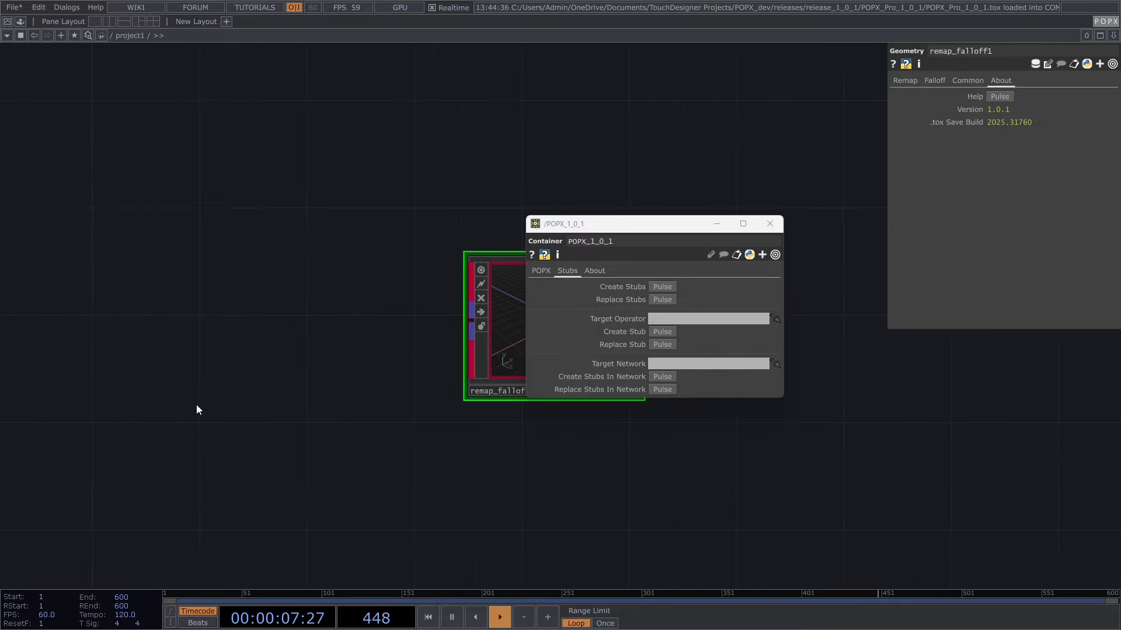
text(b)
click(153, 255)
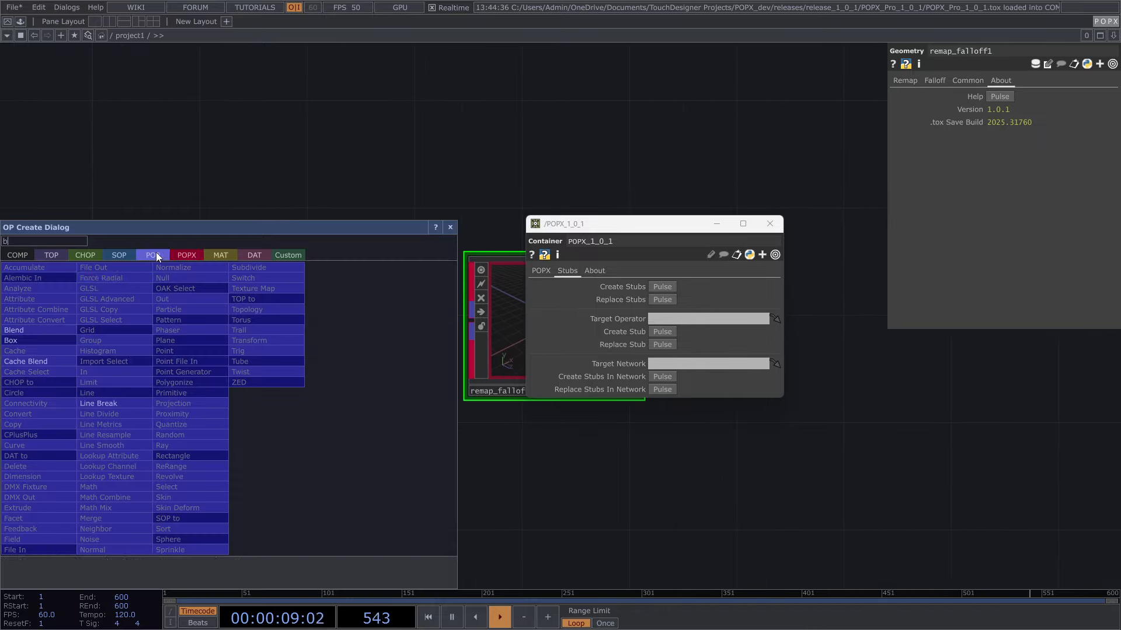
click(44, 338)
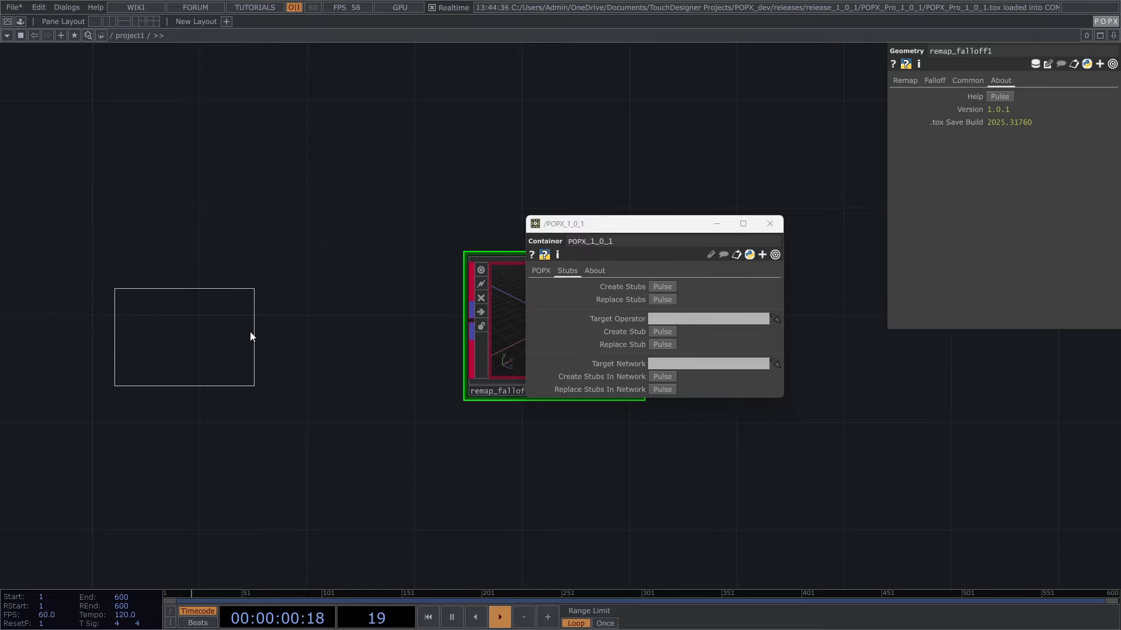
click(251, 336)
- Add a POPX Instancer fed by box1 and connect its output to remap_falloff1
key(Tab)
click(213, 190)
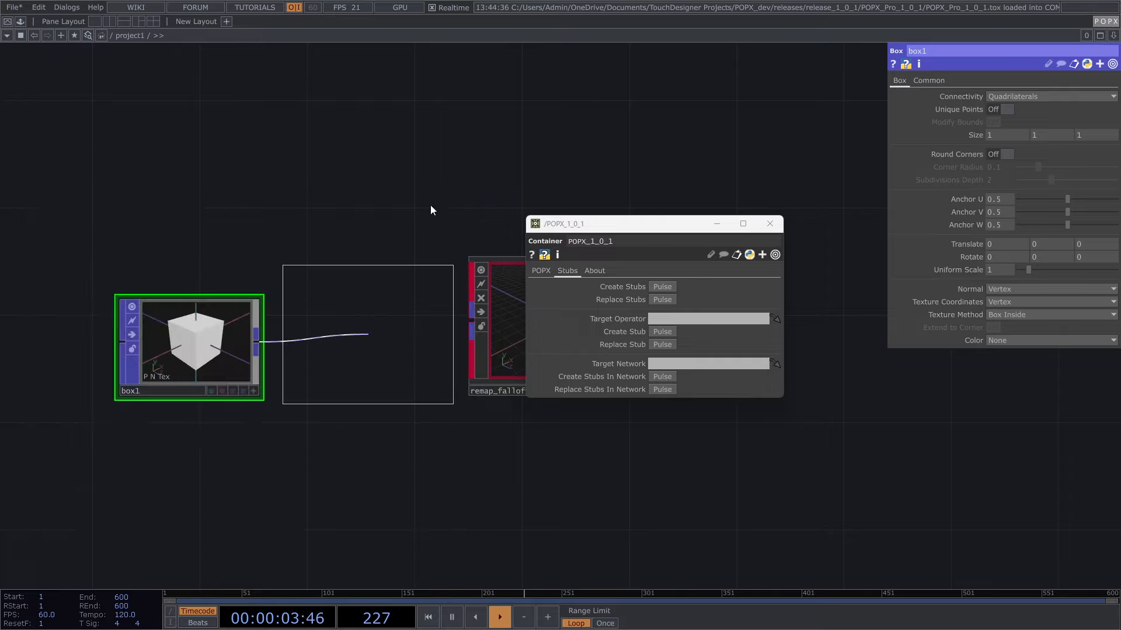
drag(274, 205, 99, 201)
drag(275, 317, 293, 317)
click(293, 317)
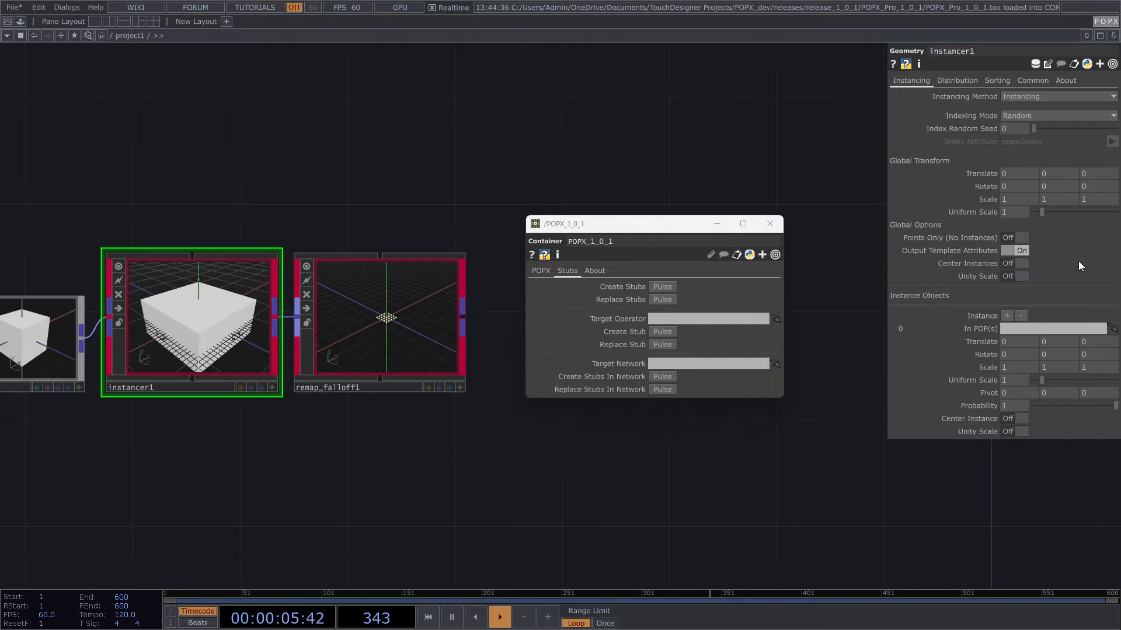
- Set the global Uniform Scale of instancer1 to 0.1
drag(1011, 212, 913, 209)
text(0.1)
key(Return)
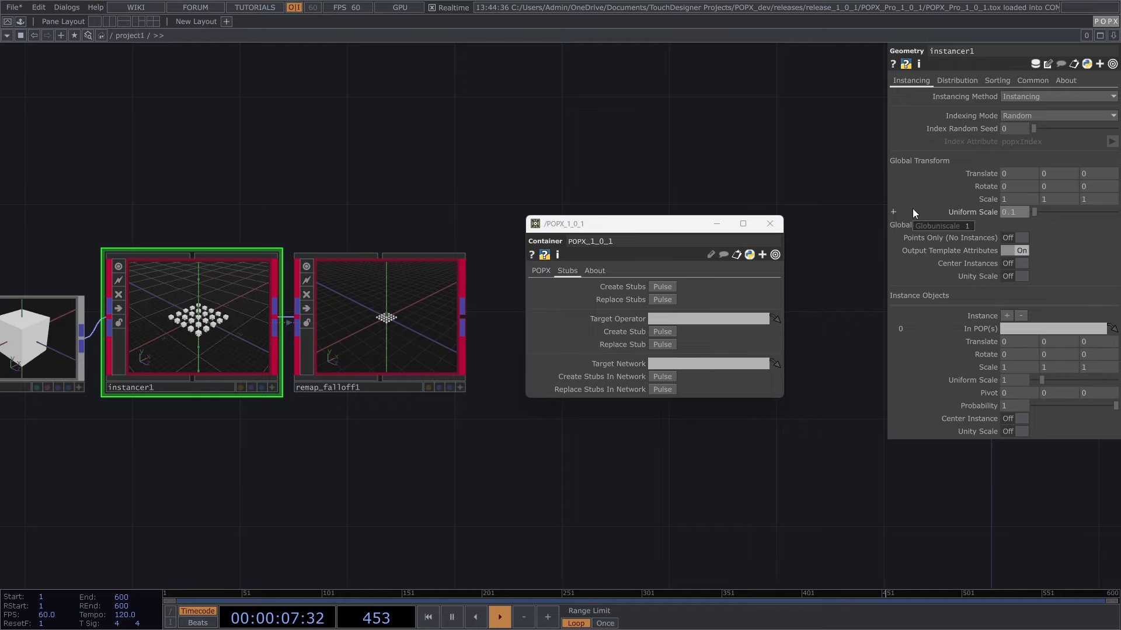
drag(320, 456, 356, 458)
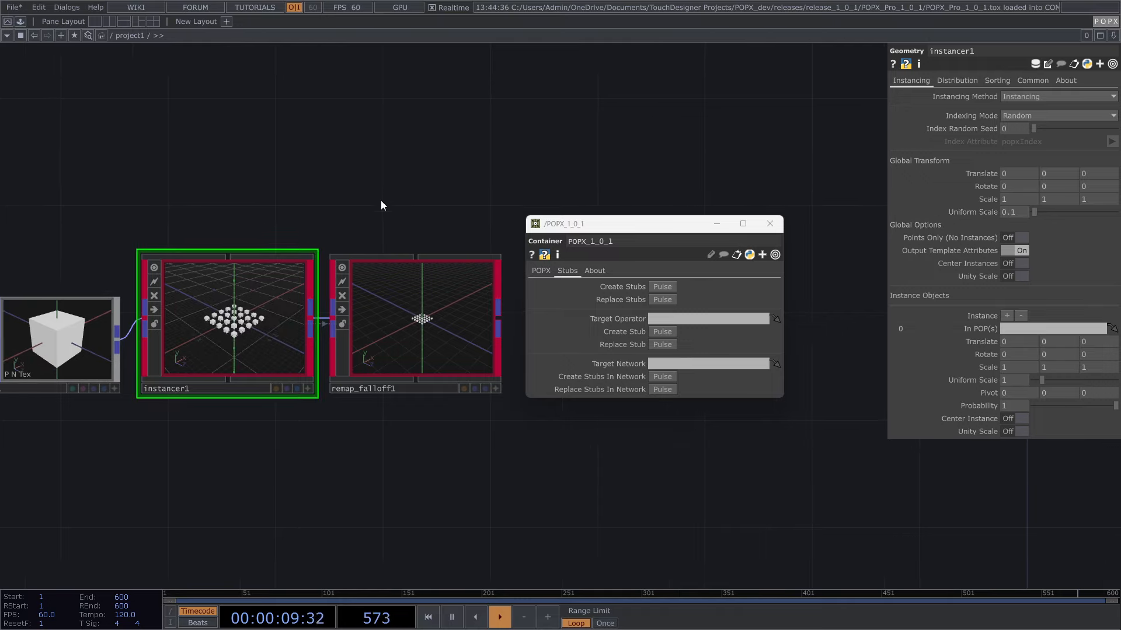
key(Tab)
key(Escape)
scroll(478, 203, down, 2)
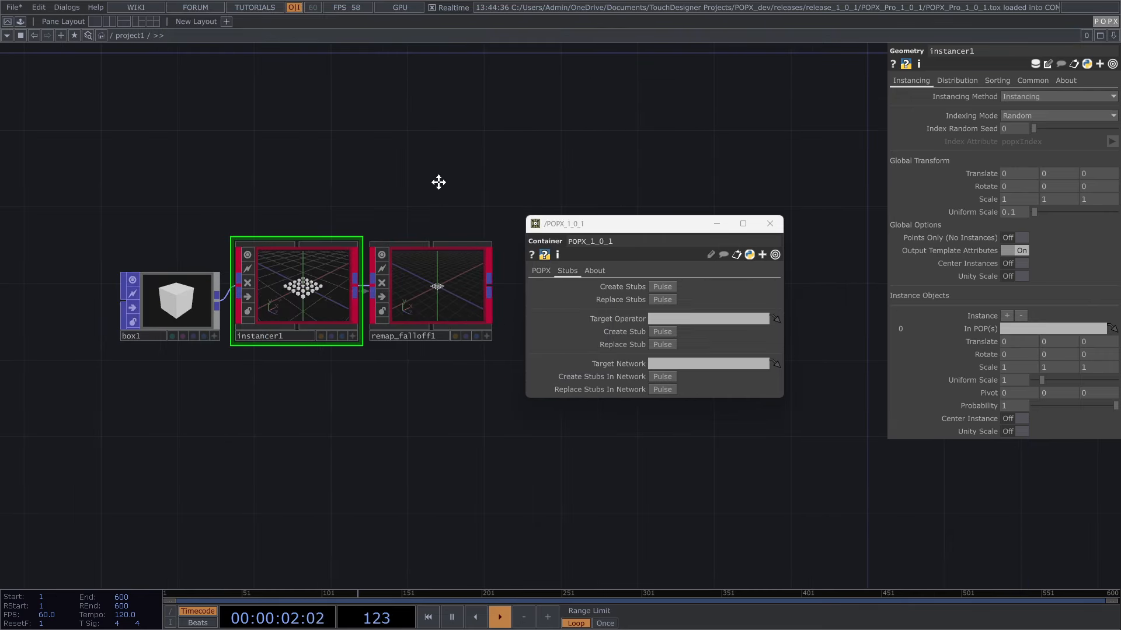
- Create stubs for all POPX operators in the project and confirm the operation
click(661, 287)
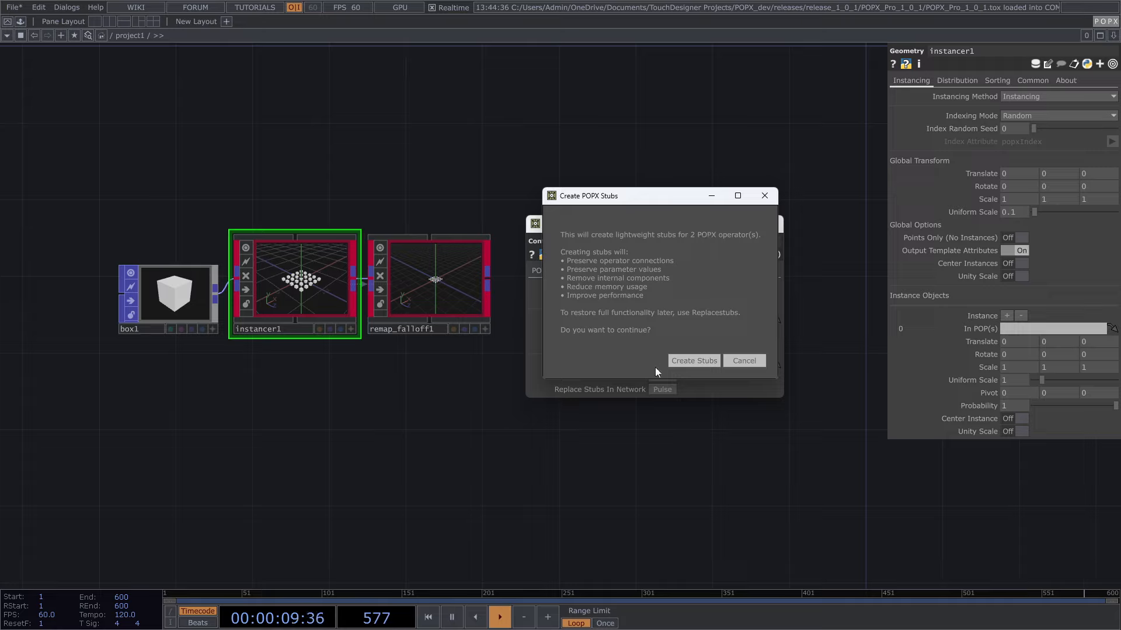
click(697, 361)
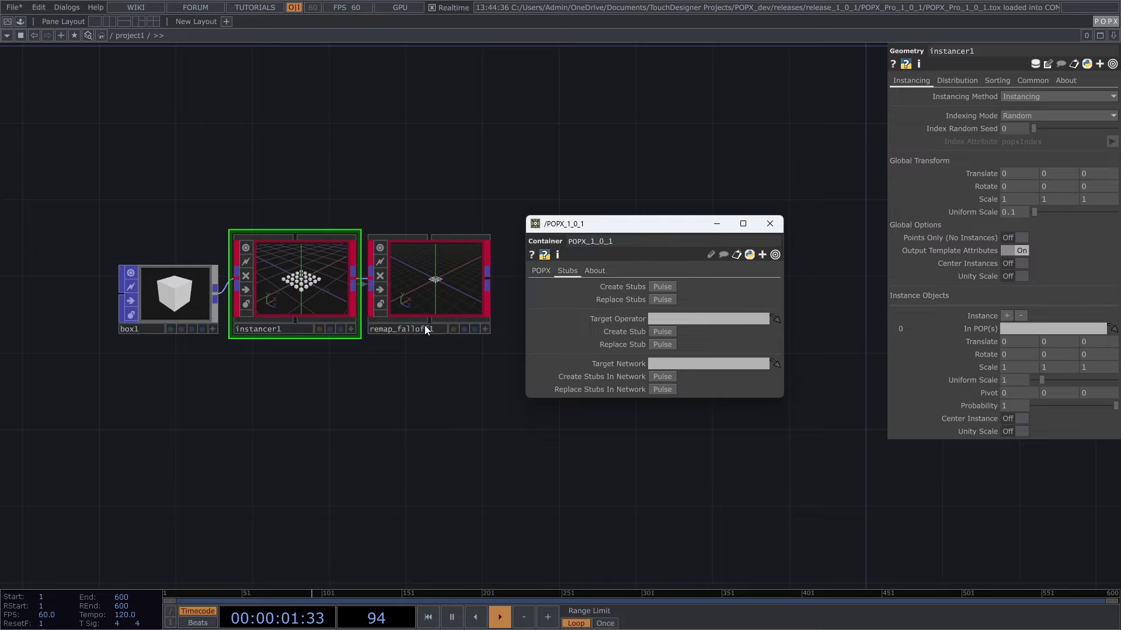
click(560, 371)
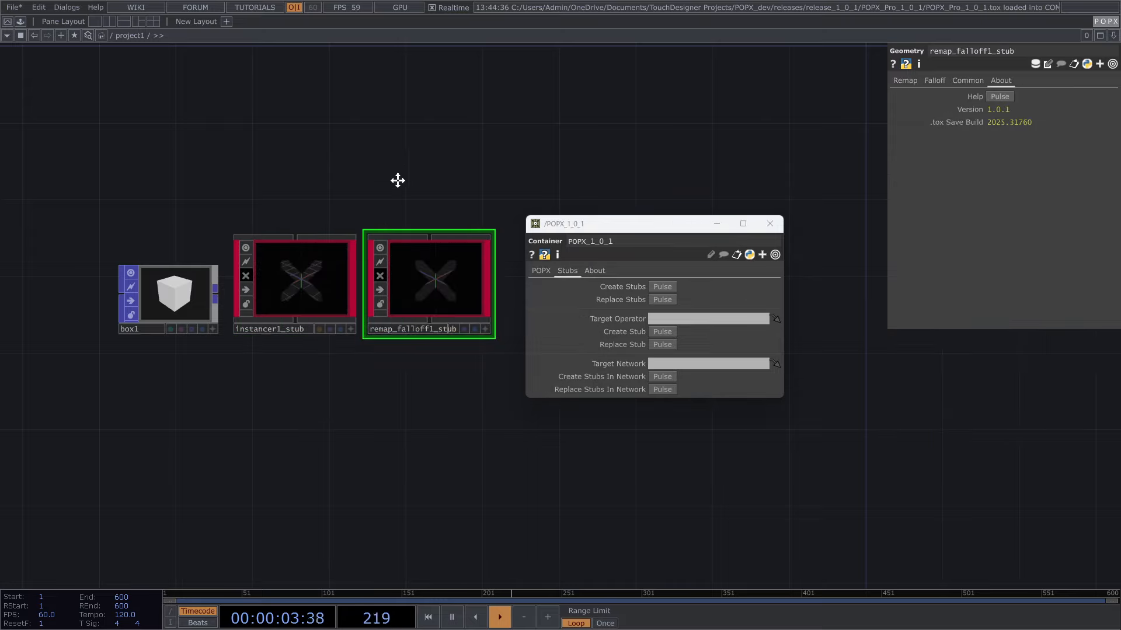
- Look inside the instancer1_stub component and return to project1
drag(397, 181, 390, 197)
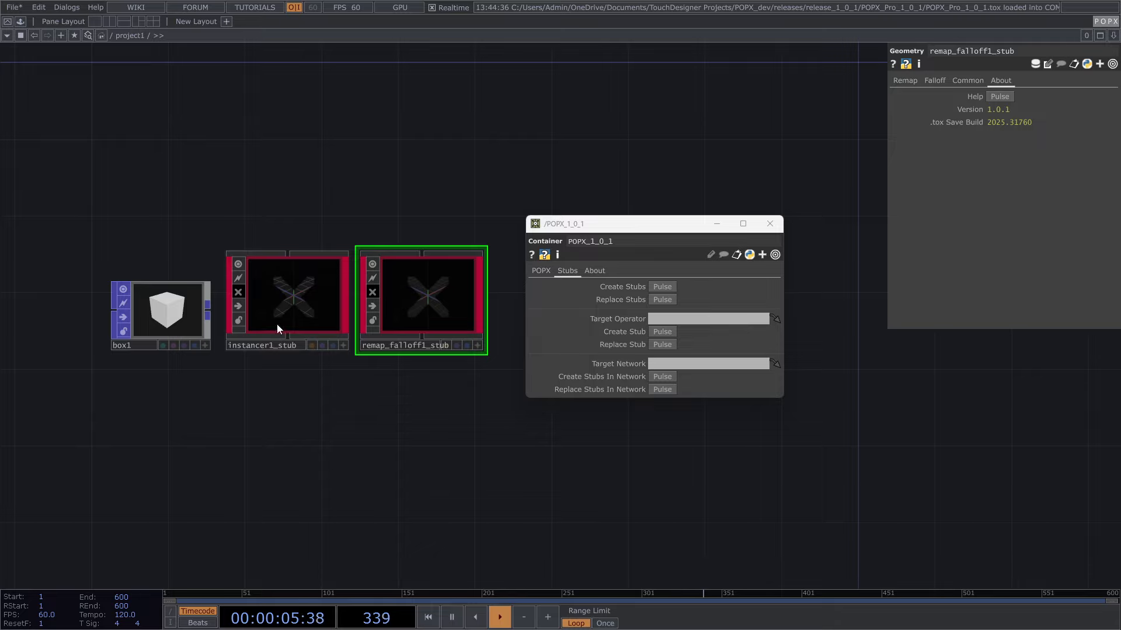
double_click(292, 297)
key(u)
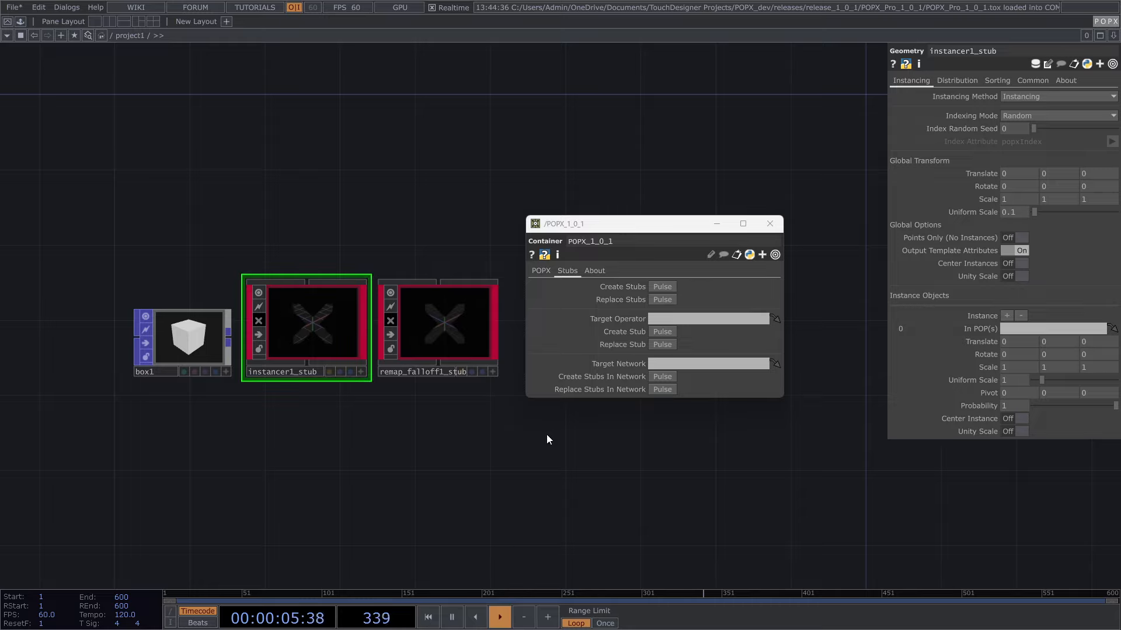
drag(481, 421, 472, 434)
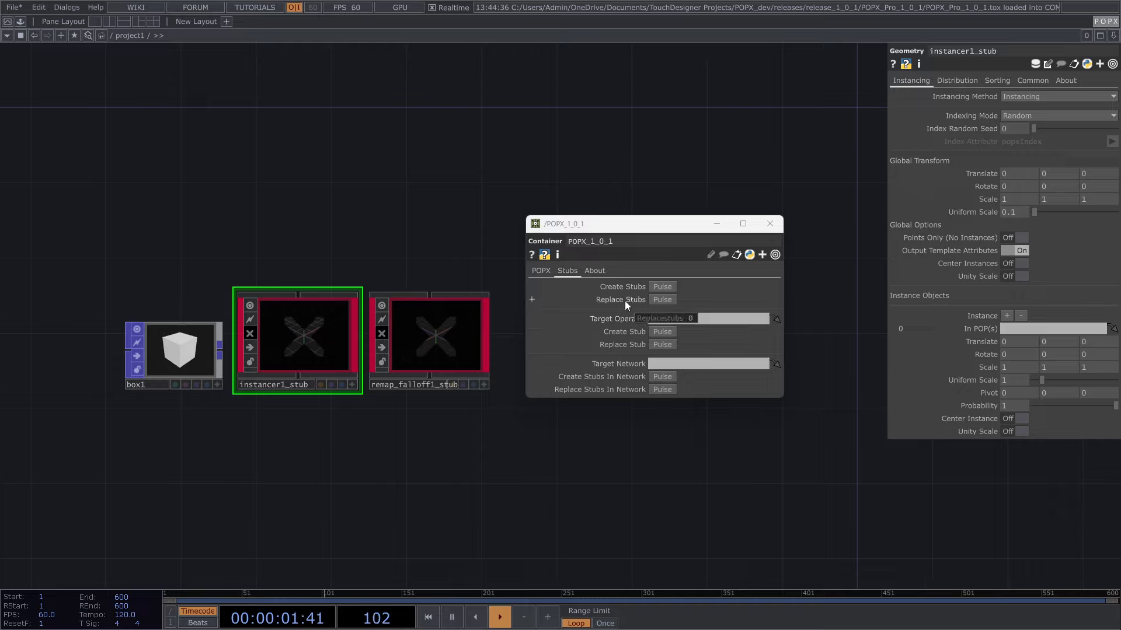
- Regenerate all POPX operators from their stubs and activate the viewers of instancer1 and remap_falloff1
click(663, 300)
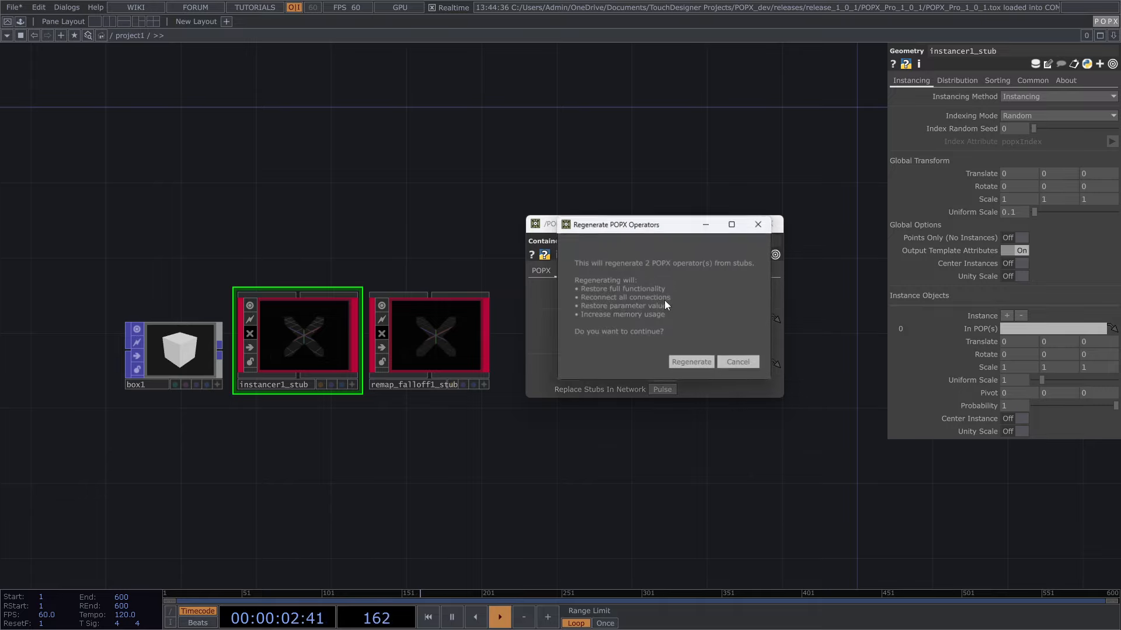
click(694, 365)
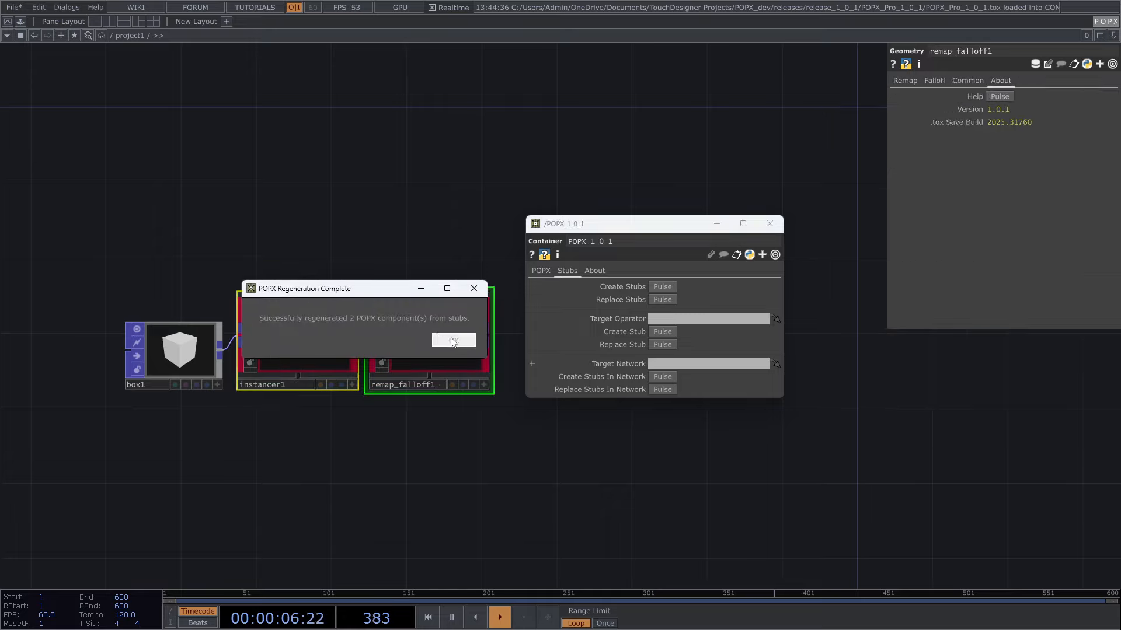
click(452, 340)
click(353, 250)
click(250, 306)
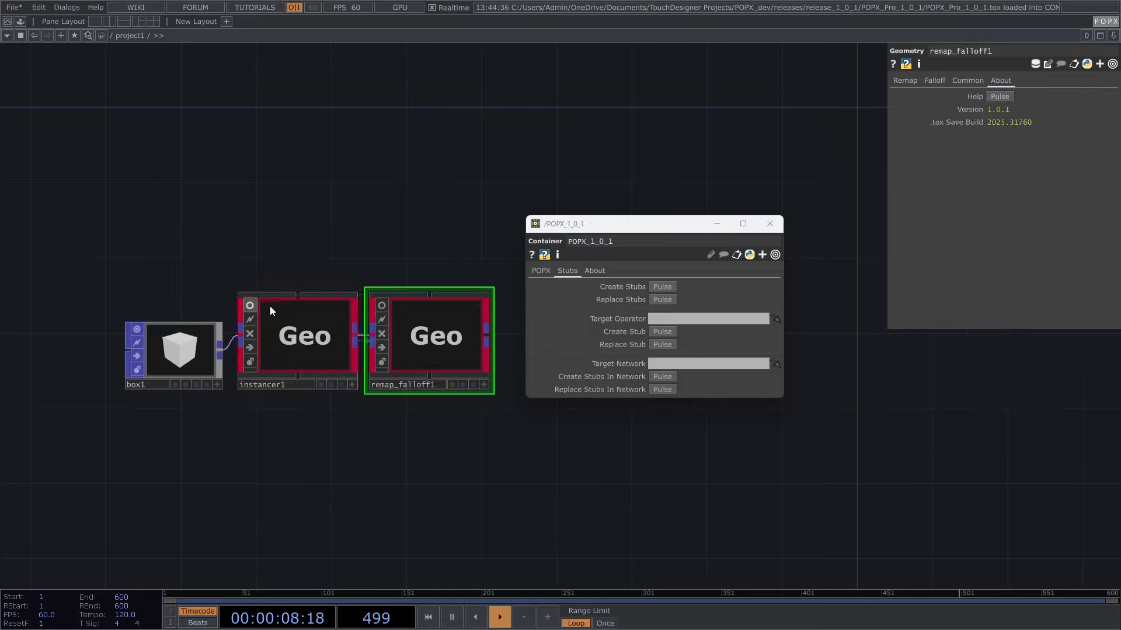
click(382, 306)
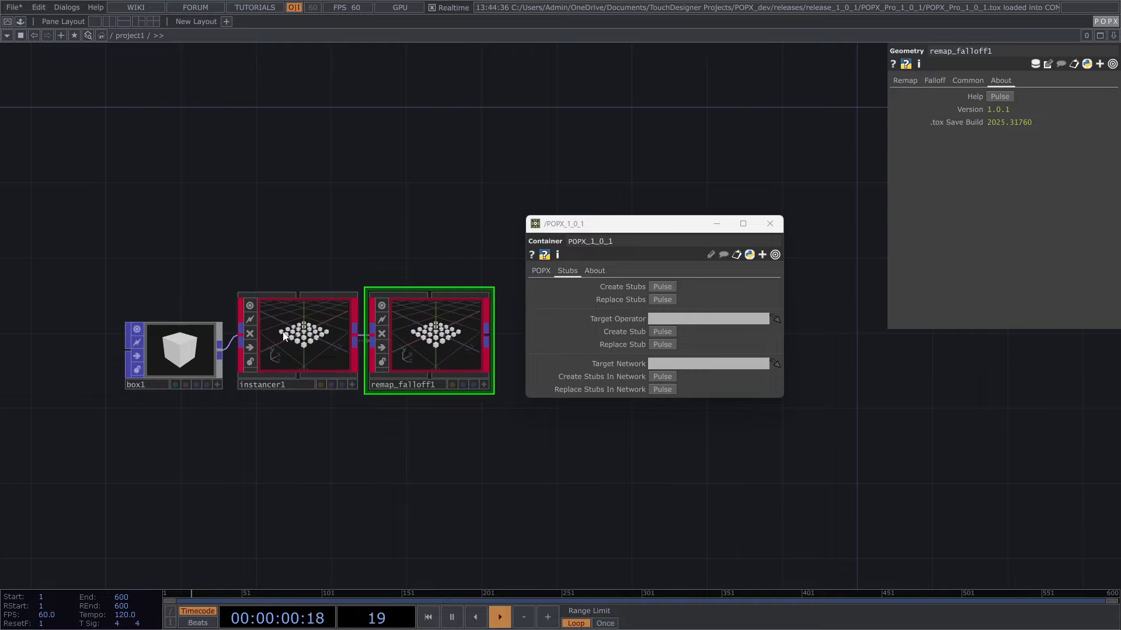
- Inspect the network inside the regenerated instancer1 and return to project1
scroll(283, 331, up, 2)
scroll(299, 325, down, 4)
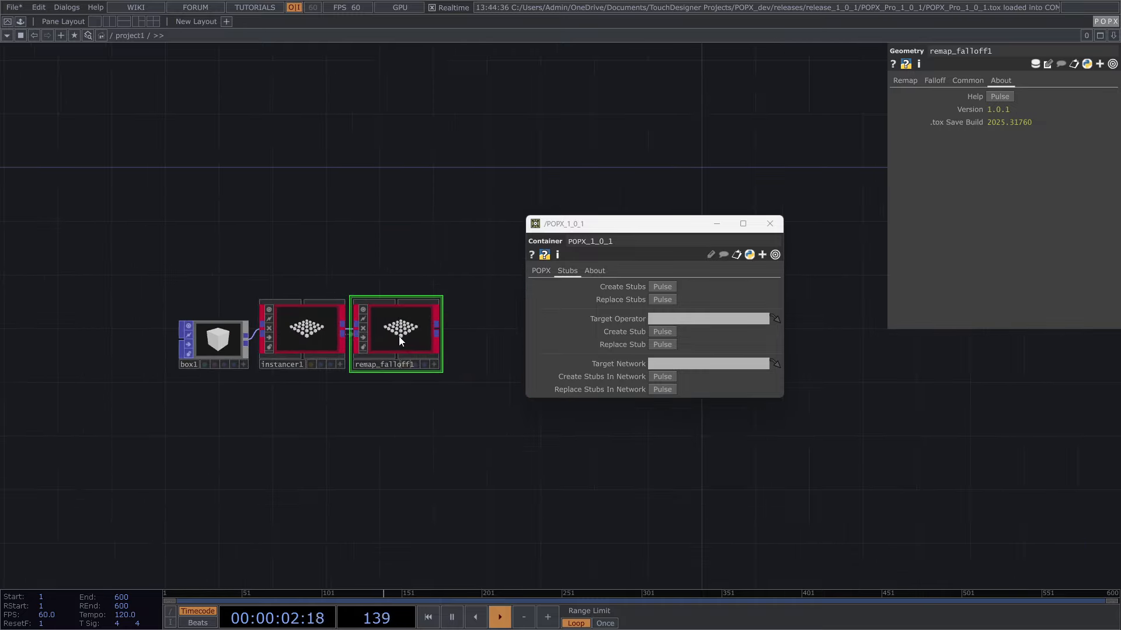
click(311, 329)
key(i)
key(u)
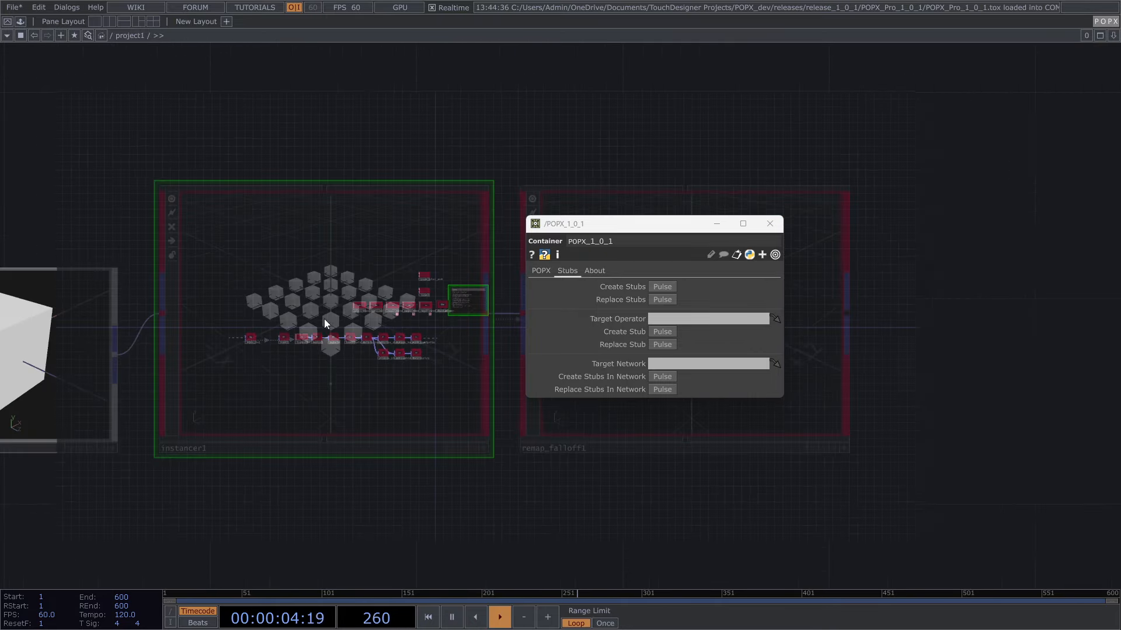
drag(417, 221, 372, 239)
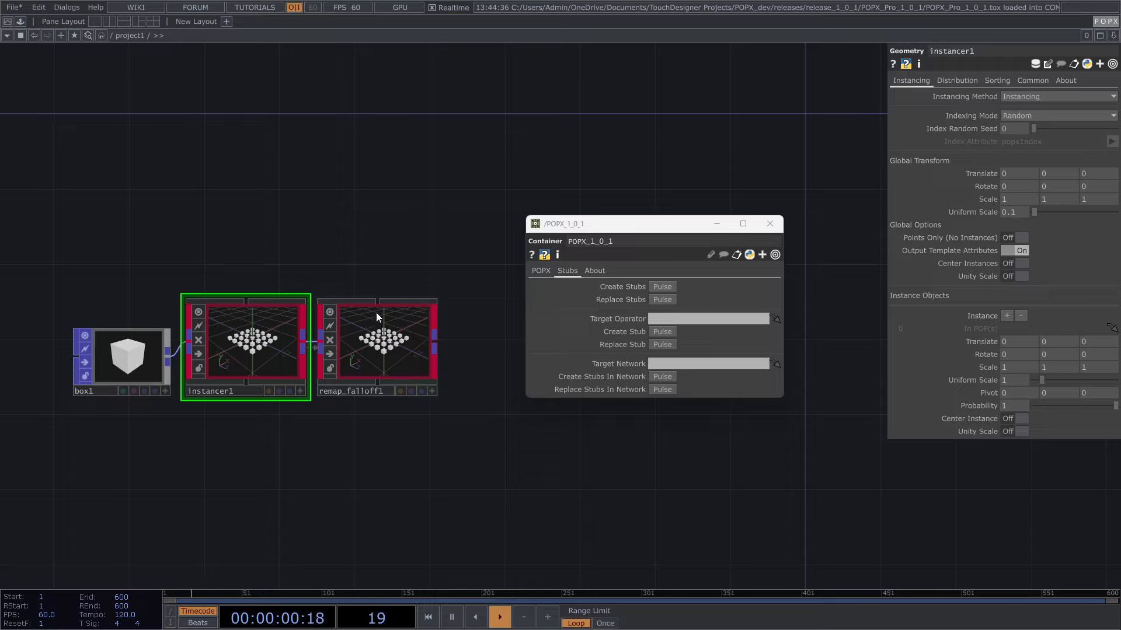
- Assign remap_falloff1 as the target operator, create its individual stub, and move the stub farther from instancer1
click(393, 353)
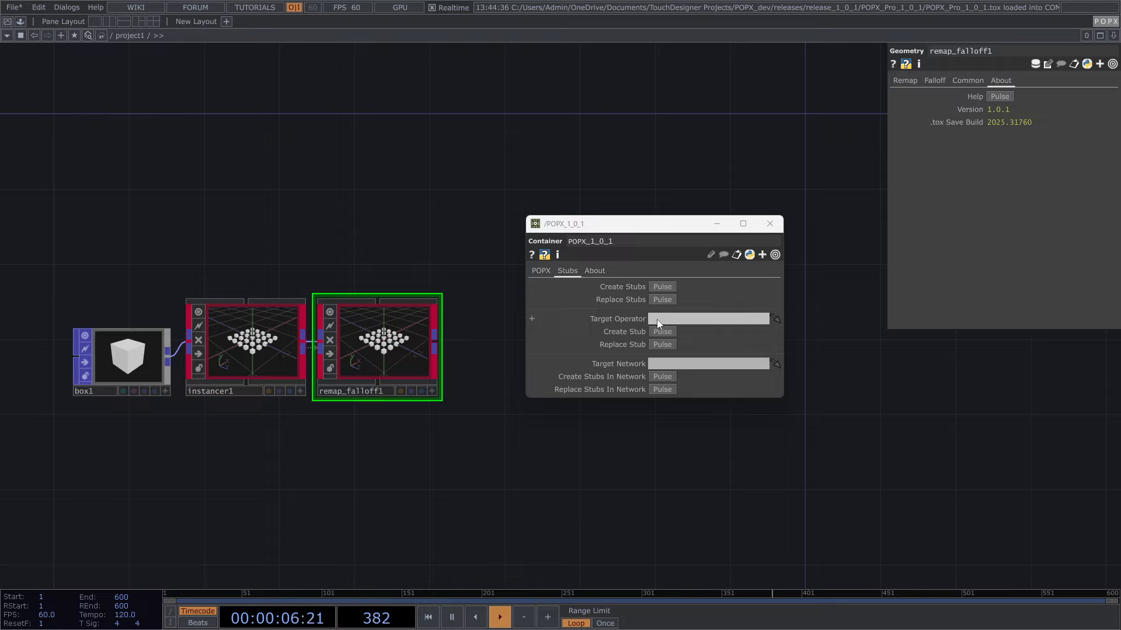
drag(405, 354, 677, 317)
click(664, 332)
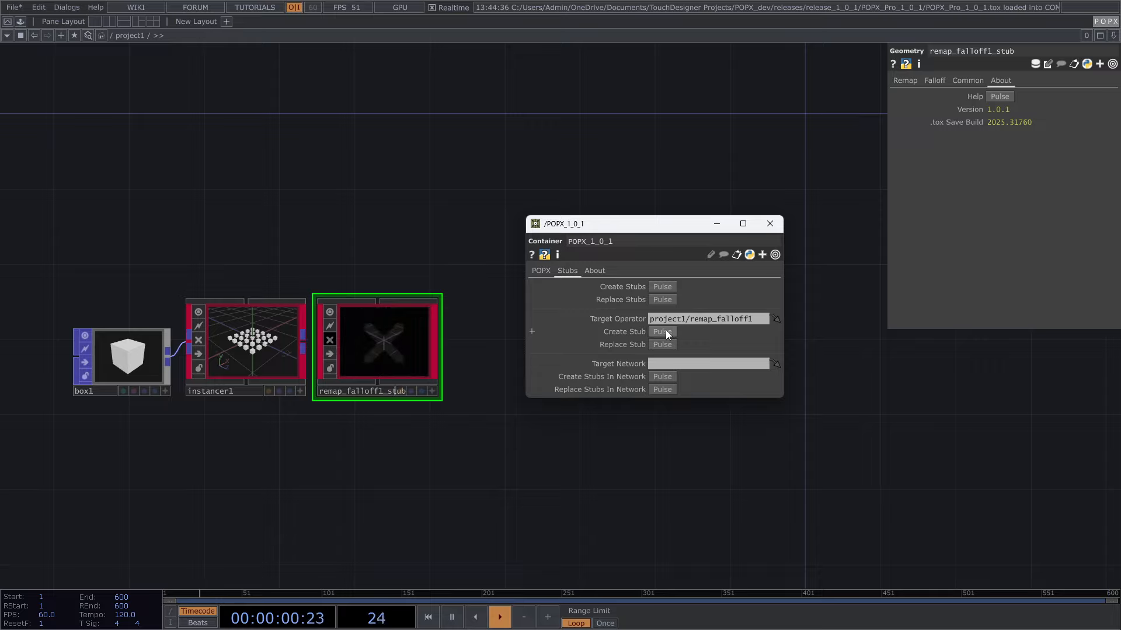
drag(399, 343, 438, 343)
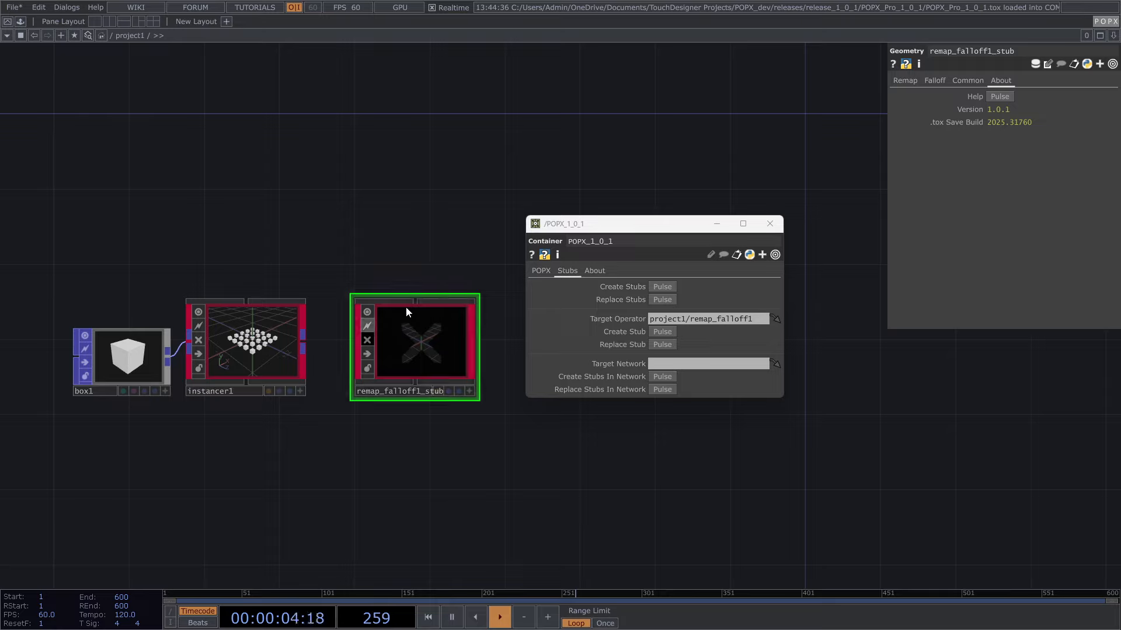
- Assign remap_falloff1_stub as the target operator and replace that stub with the full operator
drag(411, 347, 681, 317)
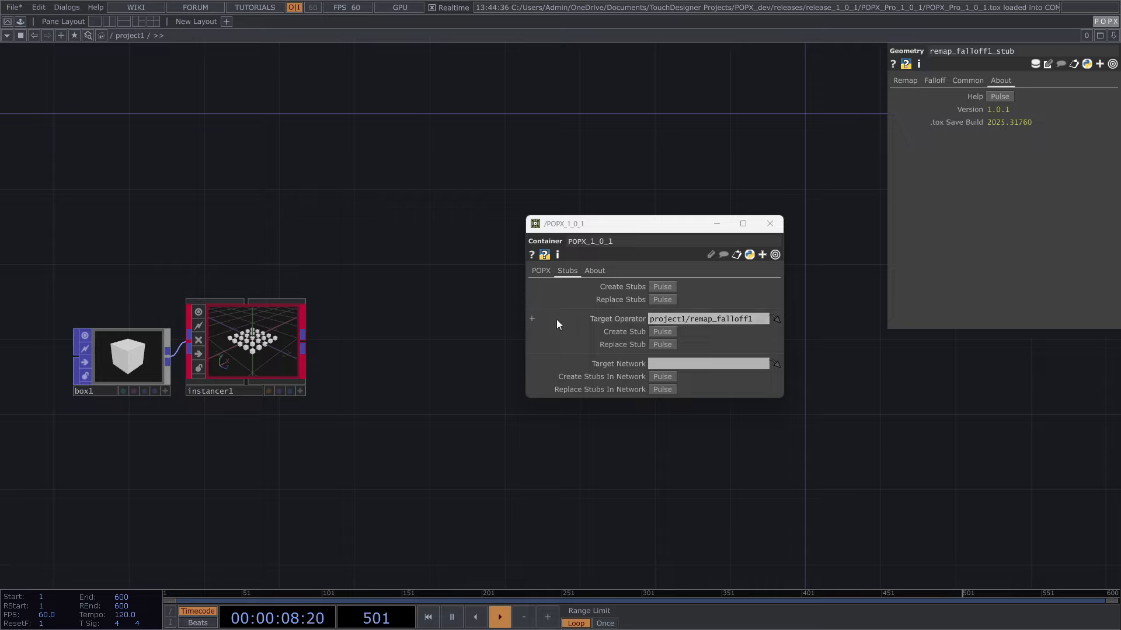
drag(404, 264, 310, 264)
drag(495, 291, 362, 276)
drag(446, 275, 219, 332)
drag(219, 332, 680, 320)
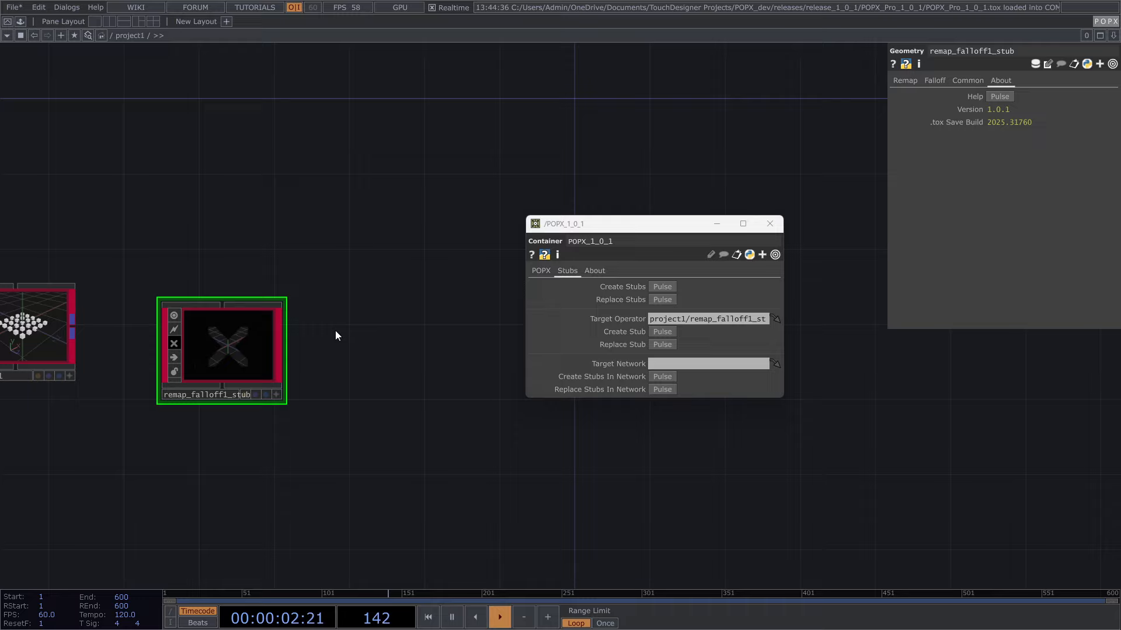
drag(335, 330, 503, 315)
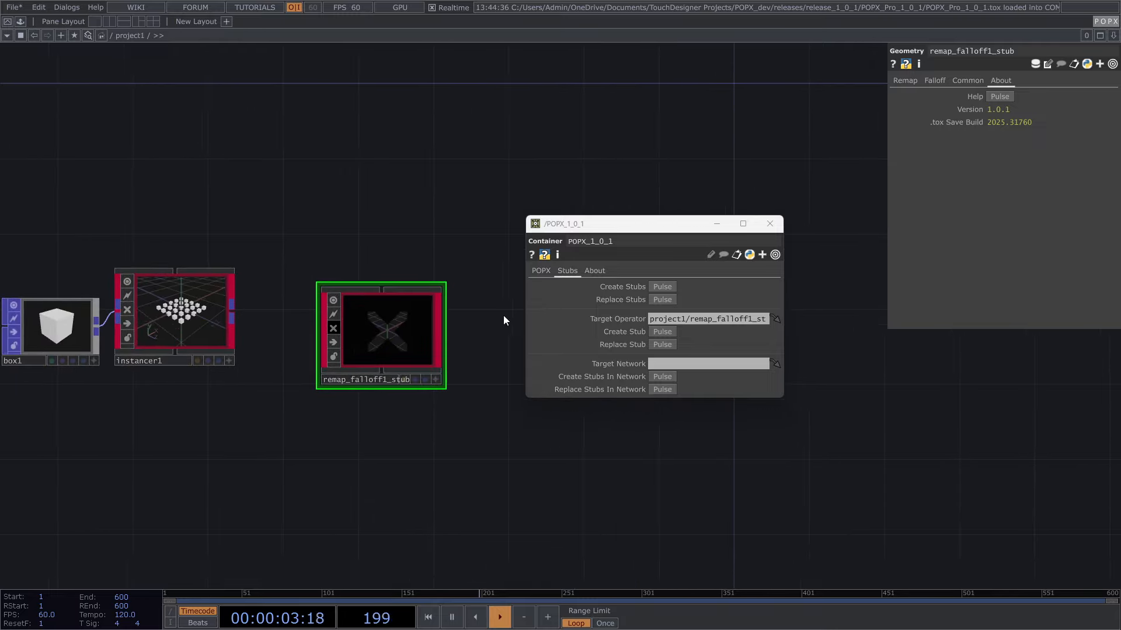
click(663, 345)
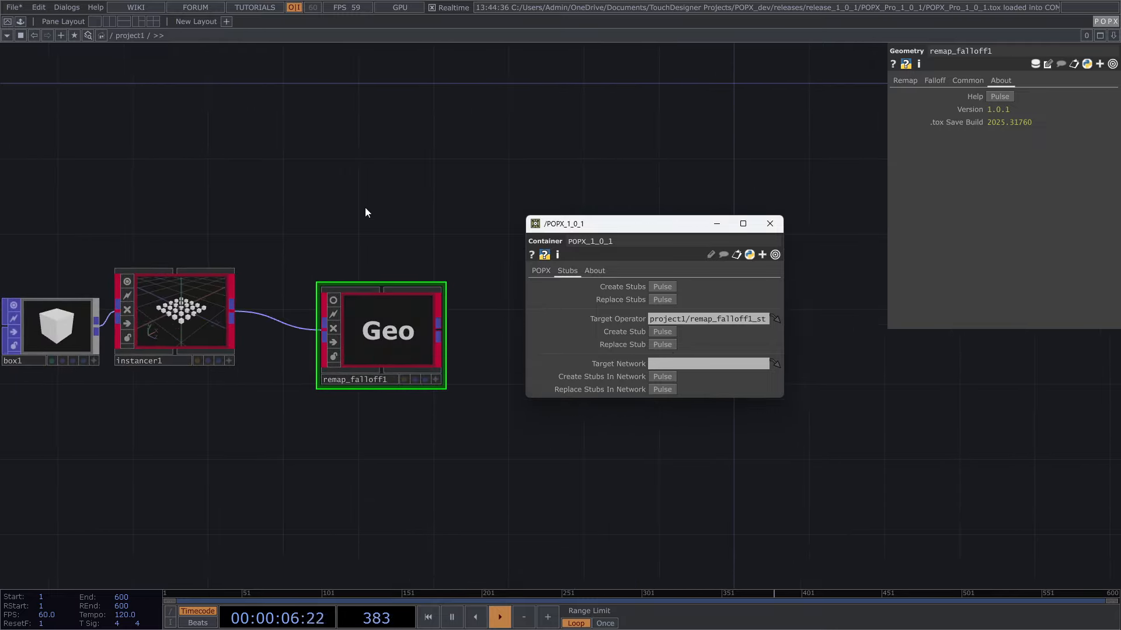
- Collapse box1, instancer1 and remap_falloff1 into a Base component
drag(365, 212, 403, 234)
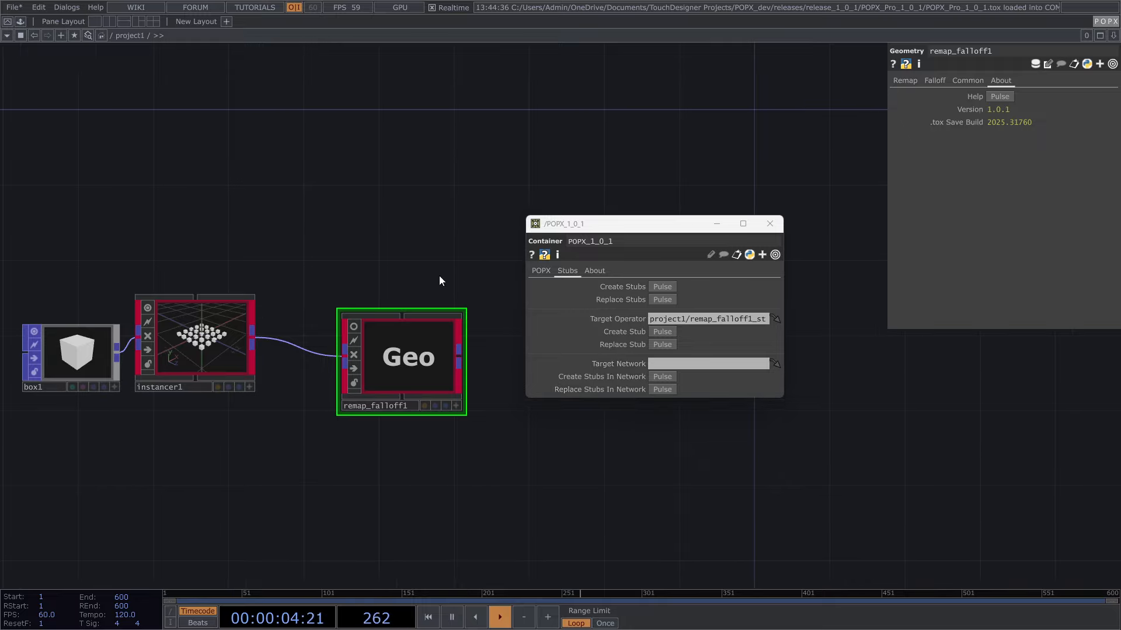
scroll(439, 275, down, 3)
drag(130, 428, 474, 230)
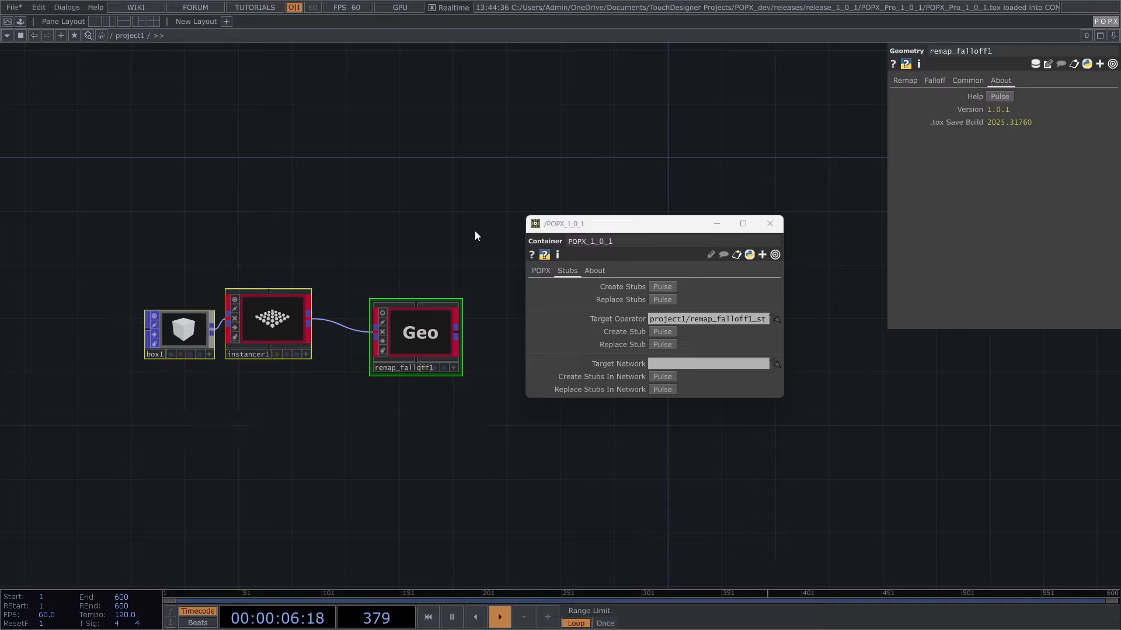
right_click(398, 435)
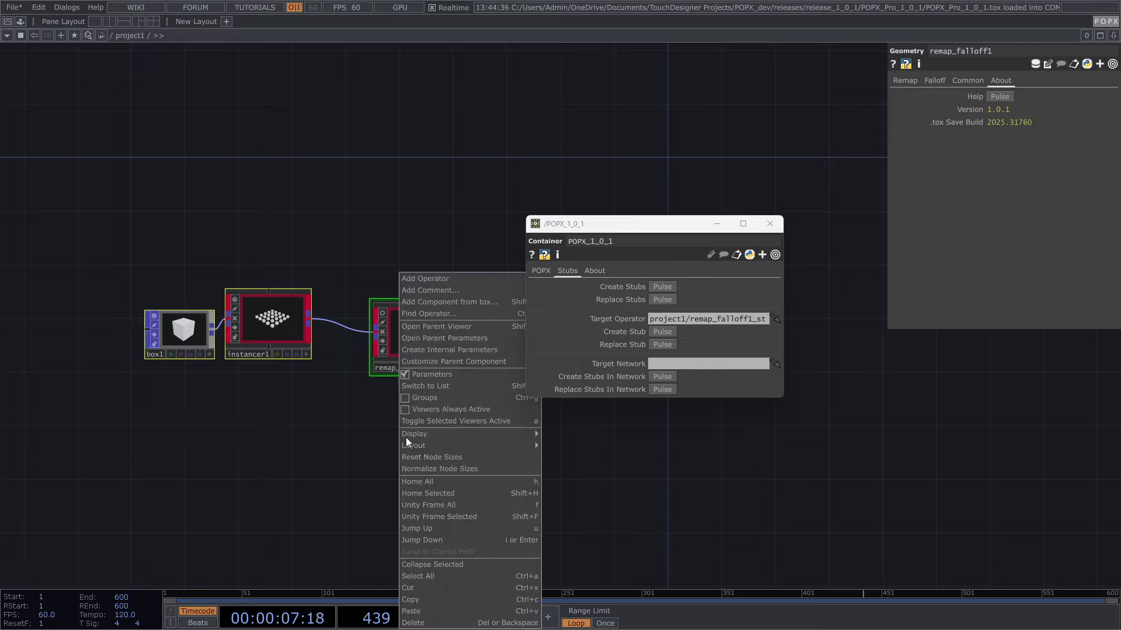
click(438, 564)
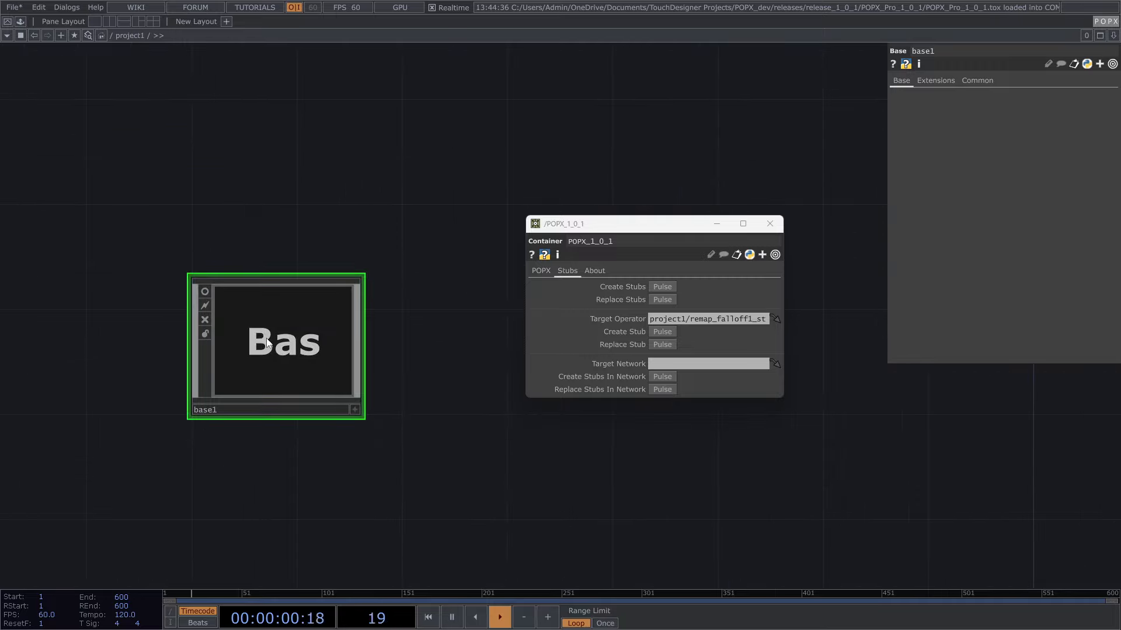
- Look inside base1 at the collapsed operators and return to project1
double_click(289, 329)
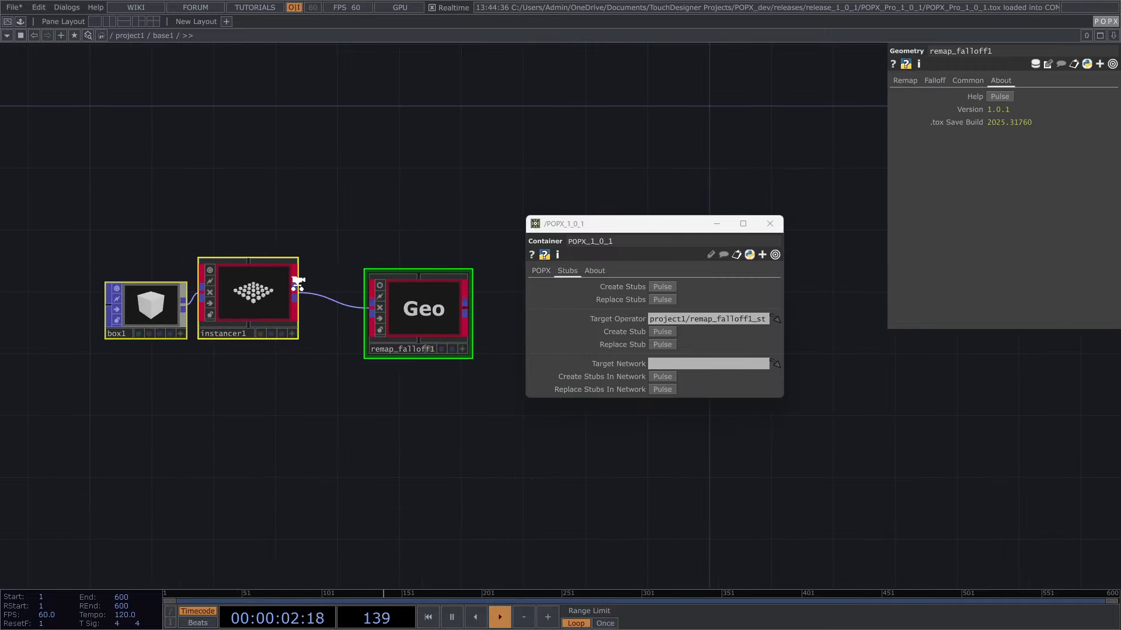
scroll(295, 280, down, 3)
scroll(371, 296, down, 3)
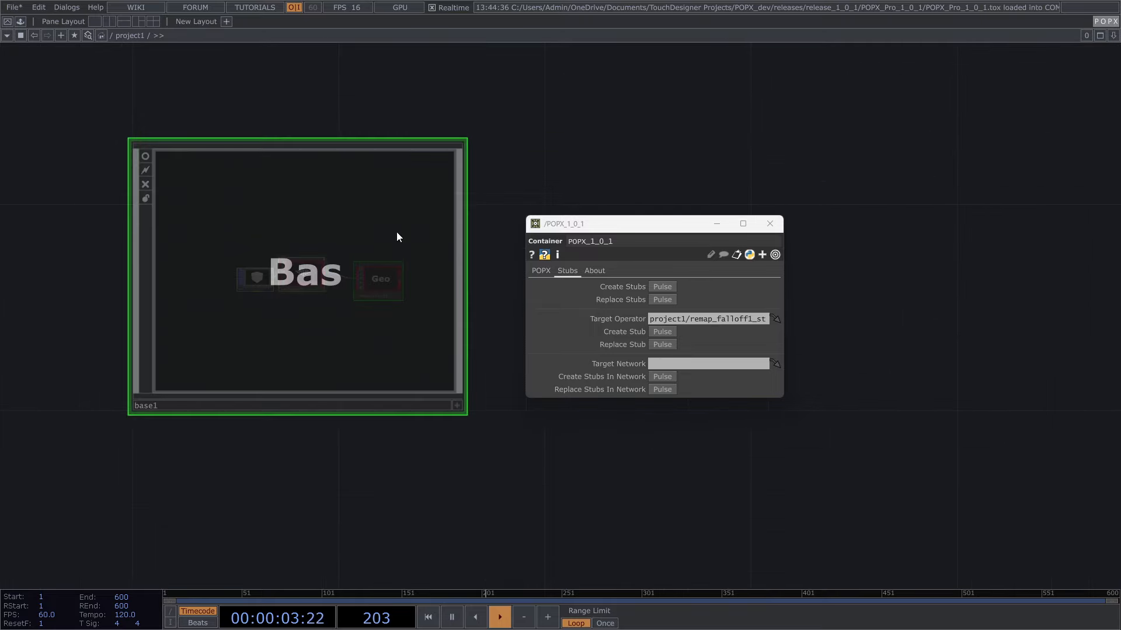
- Add a POPX Pivot operator below base1 and, using it as the target operator, create its individual stub
key(Tab)
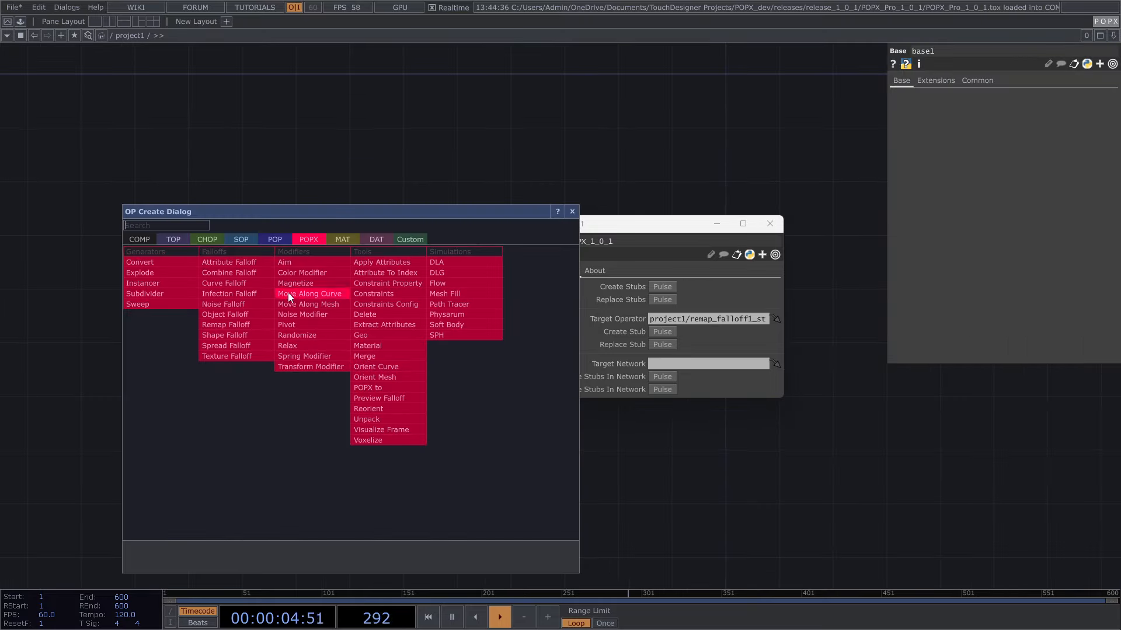
click(301, 325)
click(432, 399)
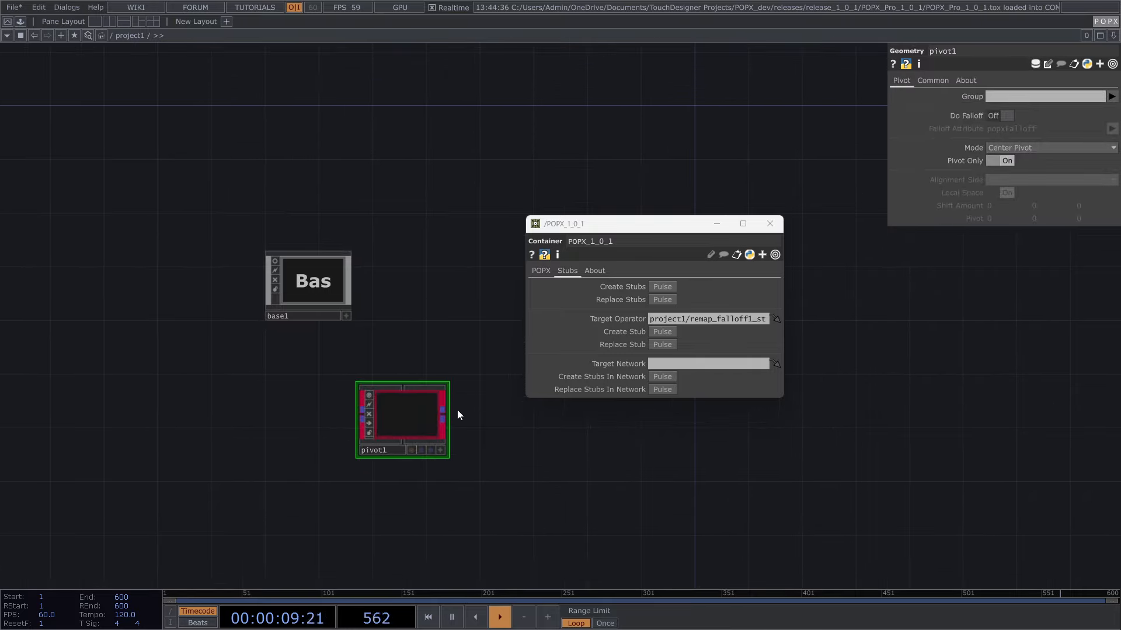
drag(409, 415, 671, 319)
click(663, 332)
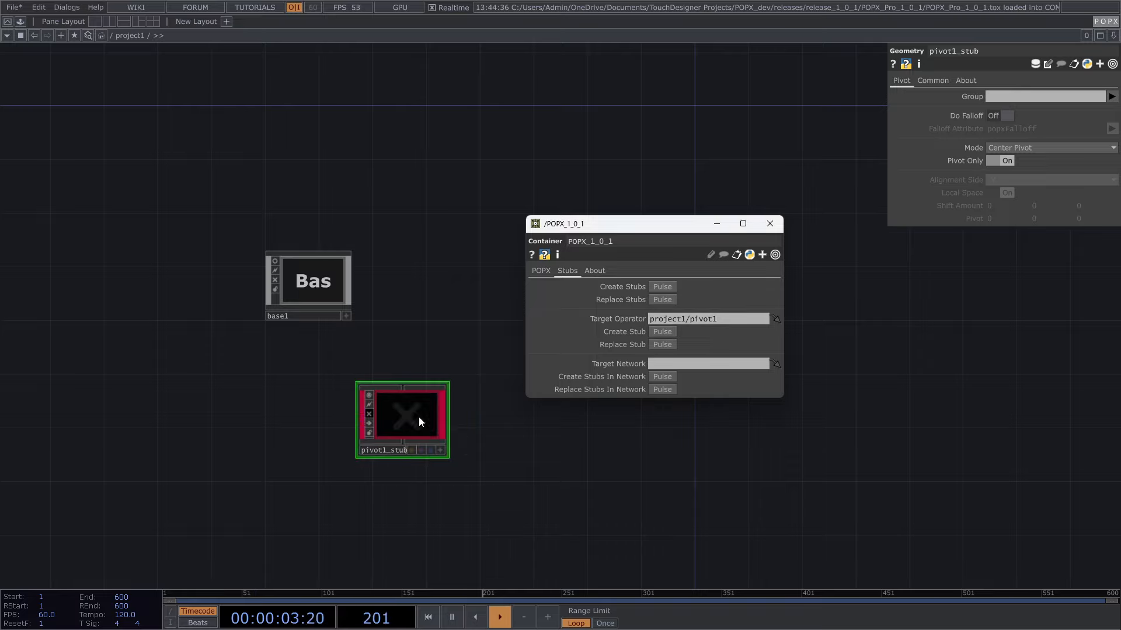
- Inspect the full instancer1 and remap_falloff1 operators inside base1, then go back up to project1
drag(425, 337, 433, 339)
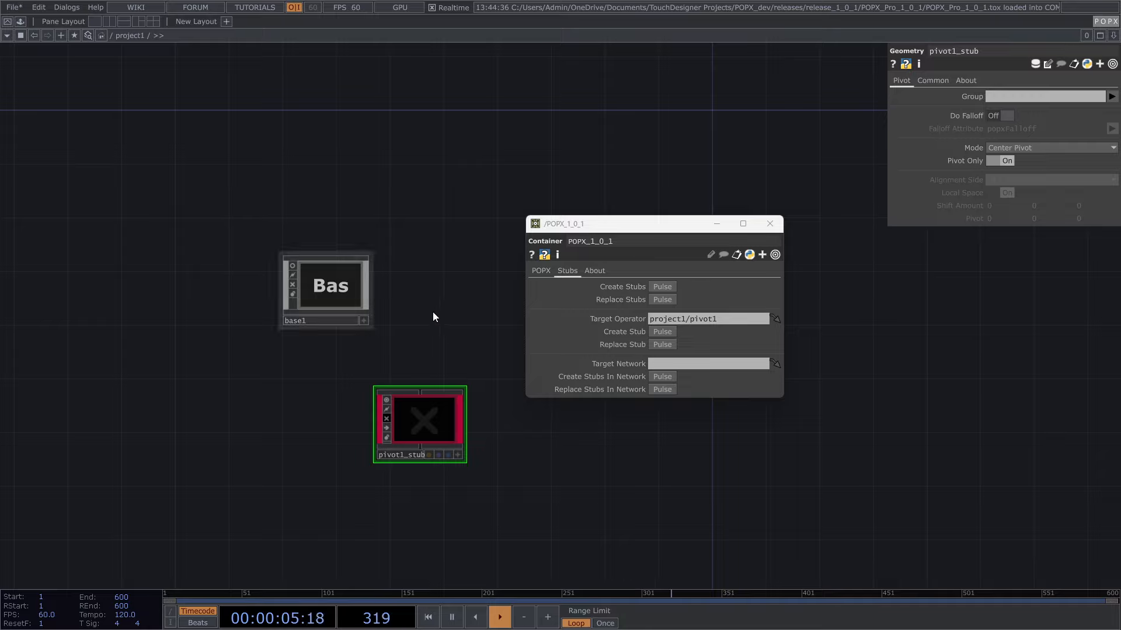
drag(342, 303, 350, 323)
key(i)
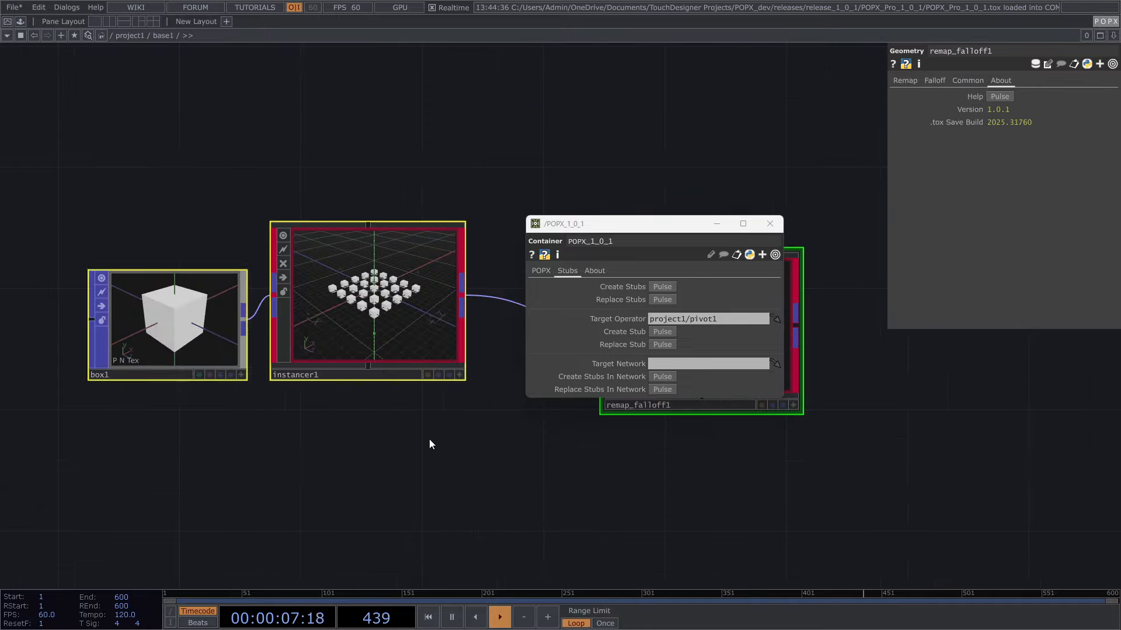
scroll(240, 277, down, 6)
key(u)
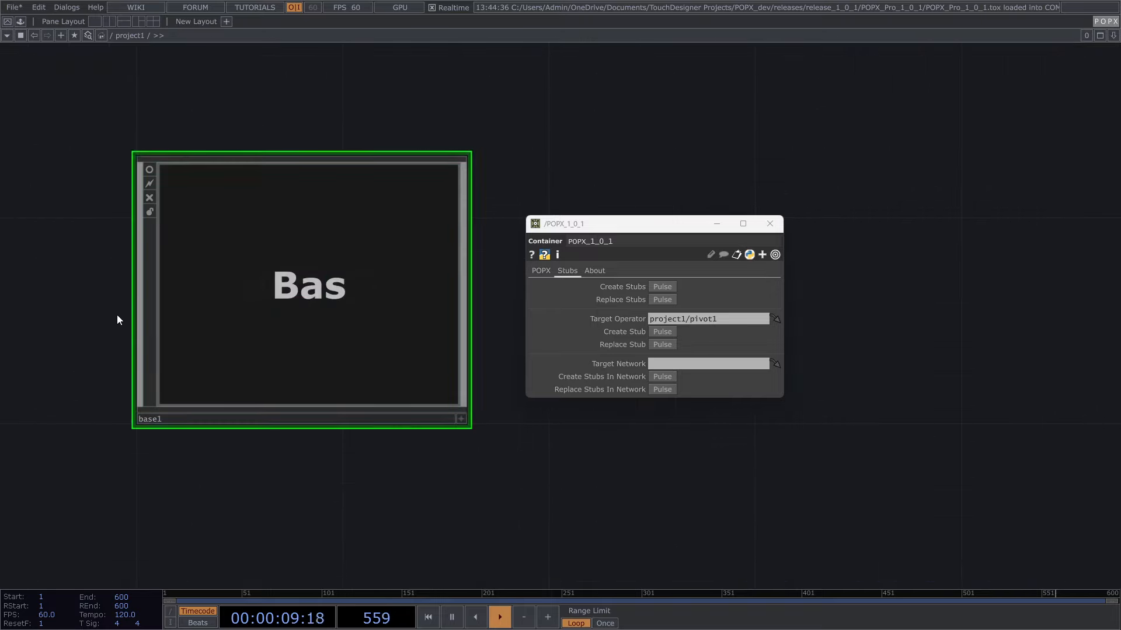
- Assign base1 as the target network and create stubs for the POPX operators inside it
drag(204, 296, 677, 364)
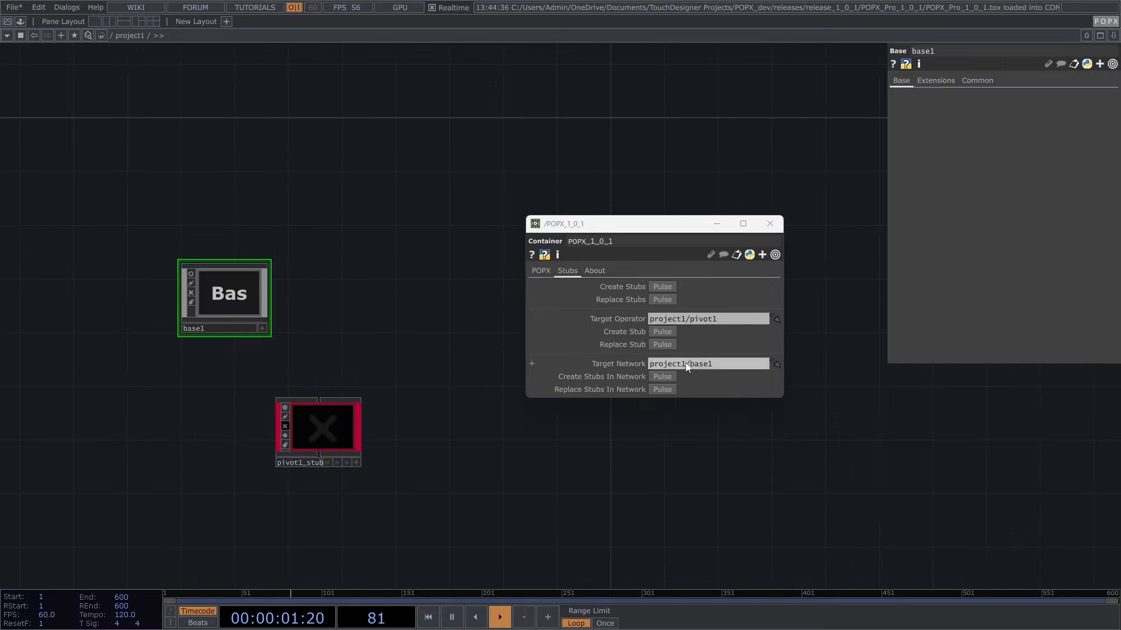
drag(351, 318, 419, 311)
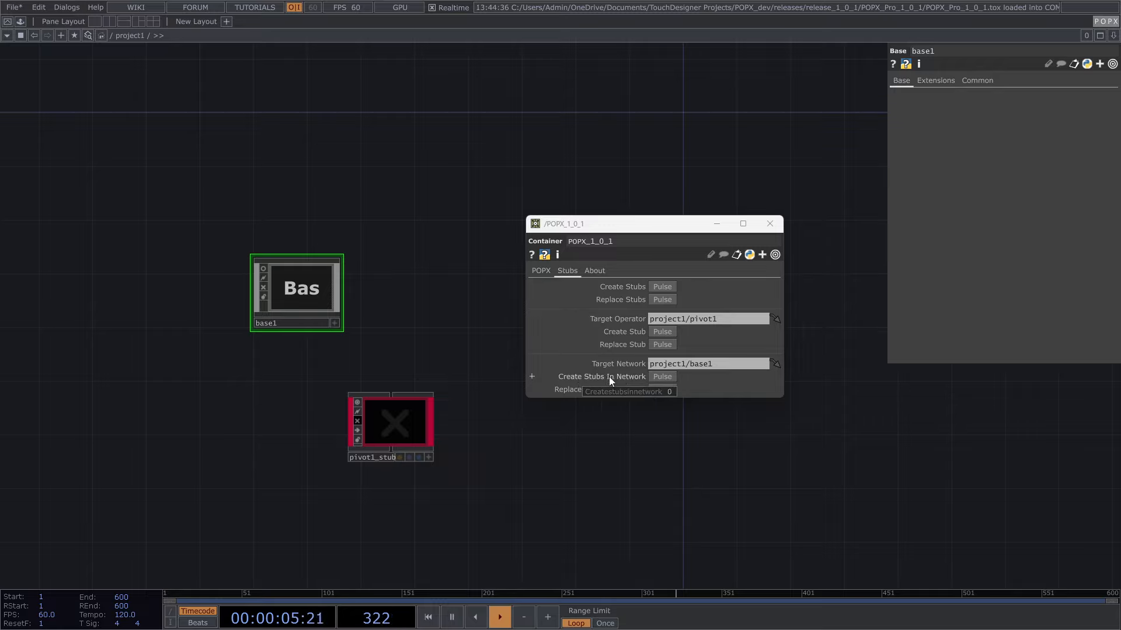
click(663, 377)
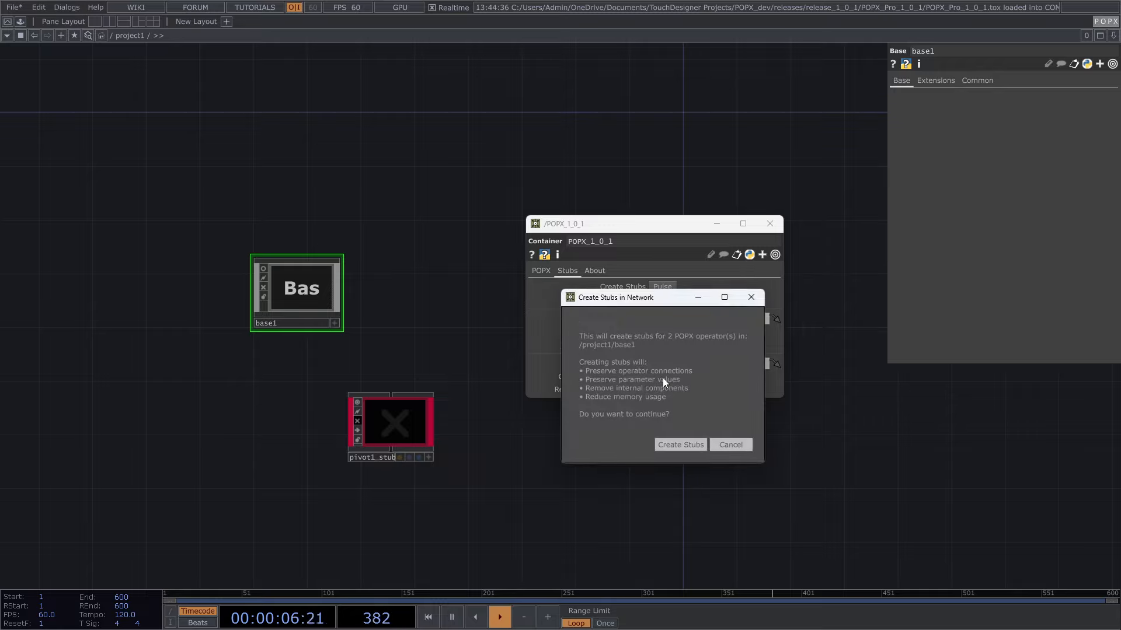
click(669, 444)
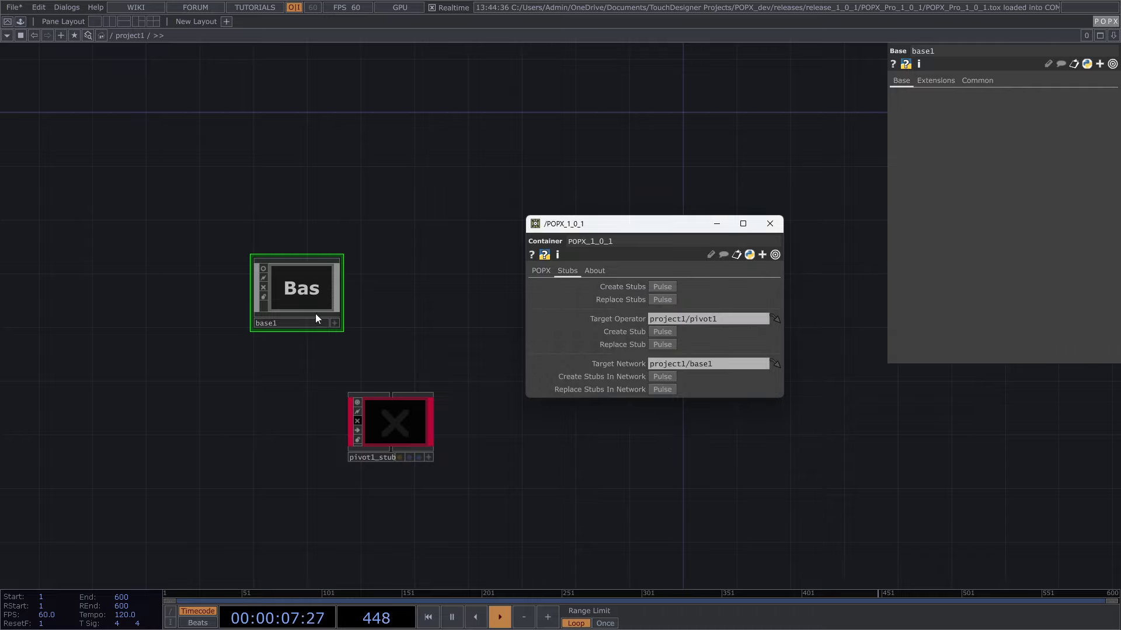
click(421, 346)
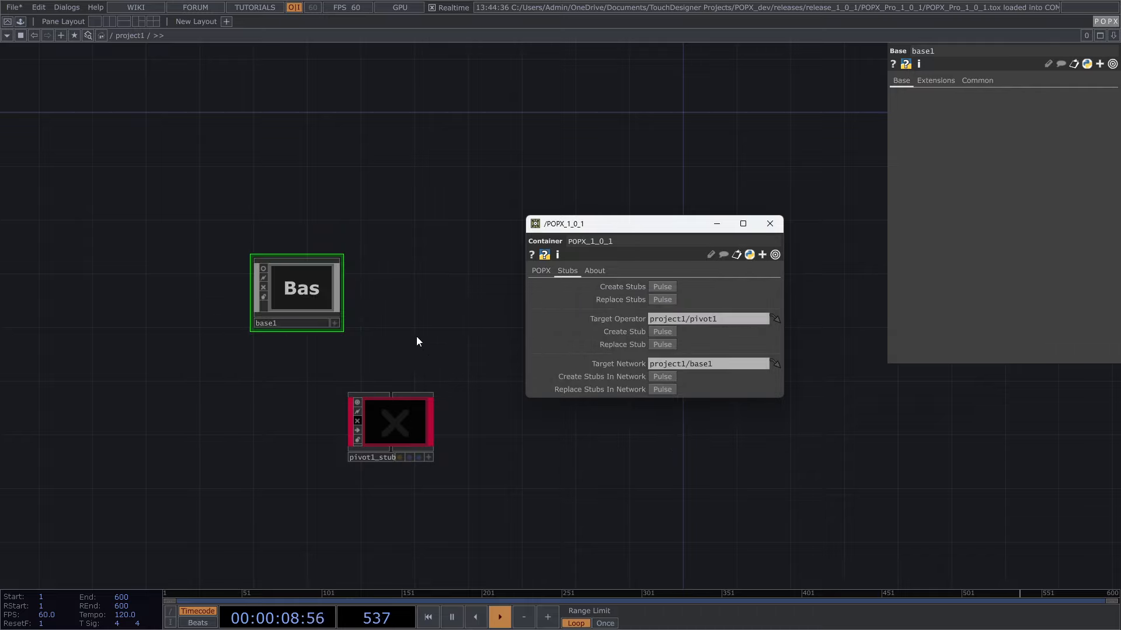
- Look inside base1 at the instancer1 and remap_falloff1 stubs and return to project1
double_click(293, 288)
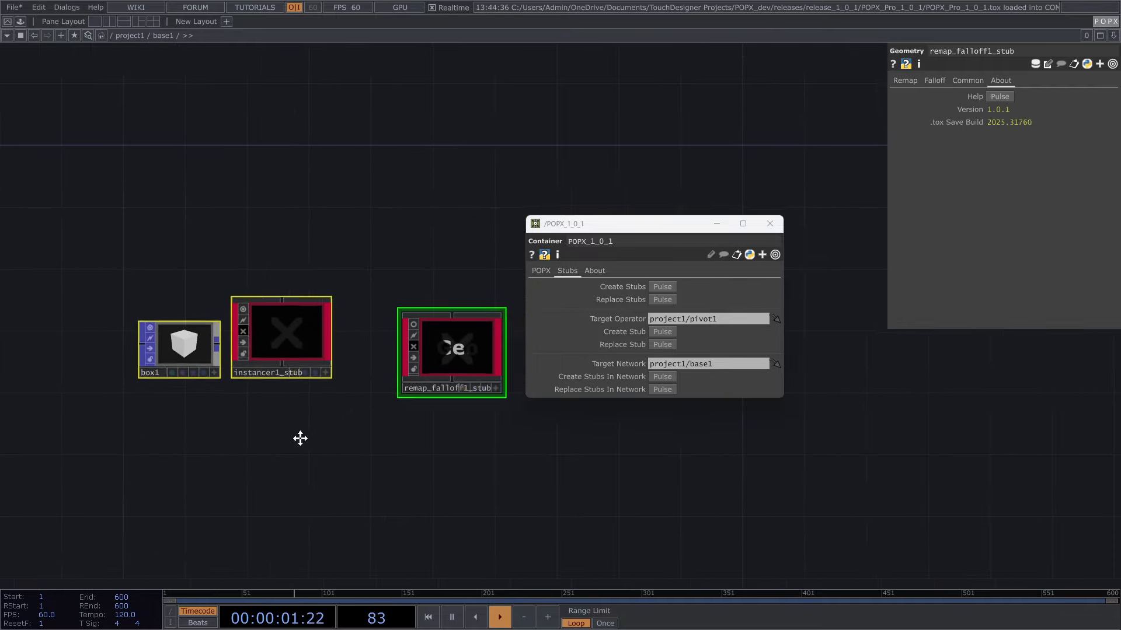
drag(300, 439, 259, 443)
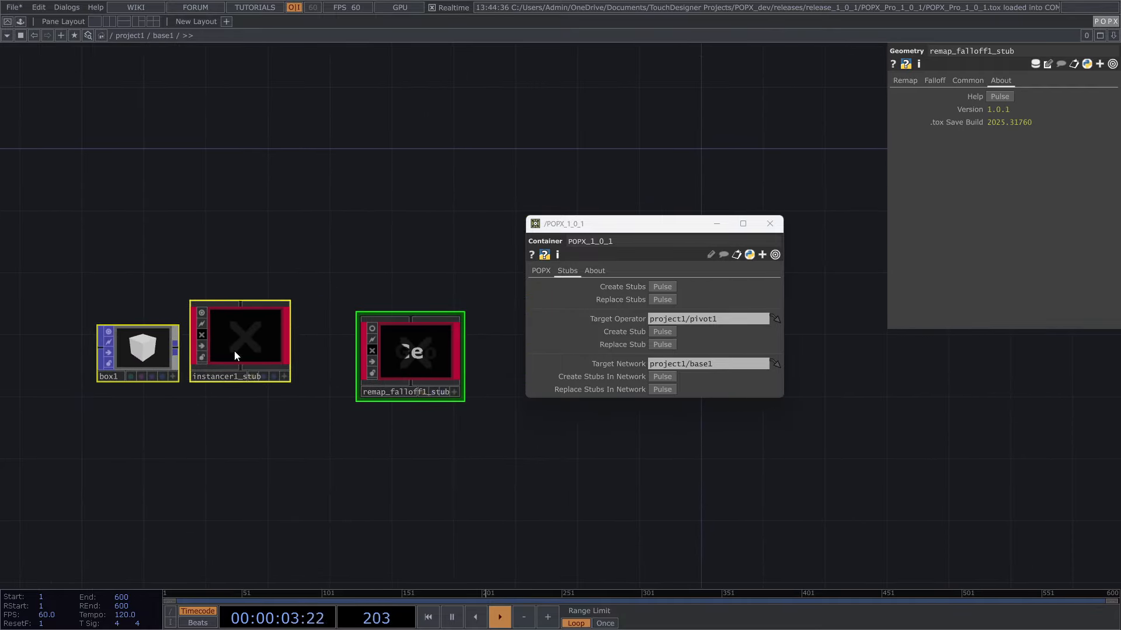
scroll(303, 251, down, 5)
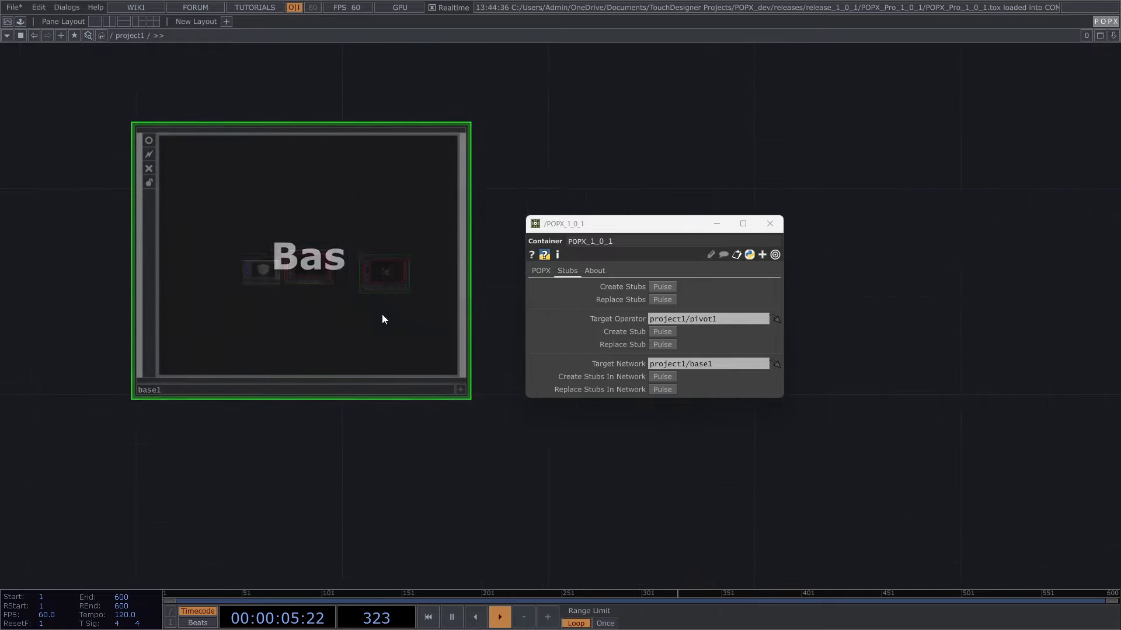
- Replace the stubs in the base1 target network with the full operators
scroll(285, 242, down, 4)
drag(397, 305, 384, 285)
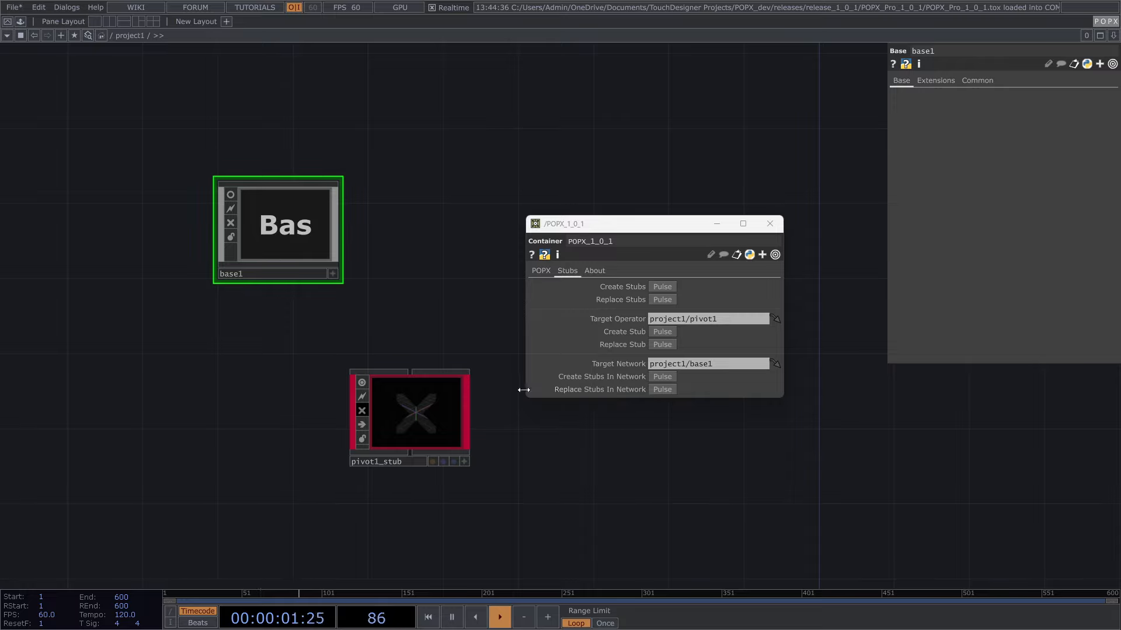
click(665, 390)
click(748, 456)
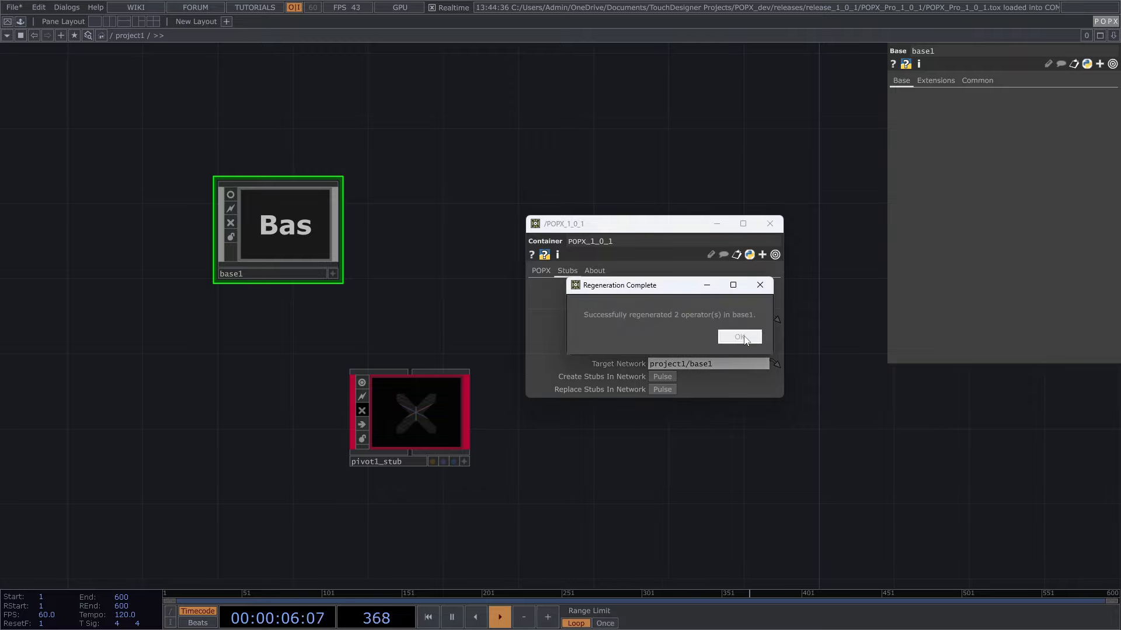
click(745, 337)
- Turn on the viewers of remap_falloff1 and instancer1 inside base1 and return to project1
double_click(314, 243)
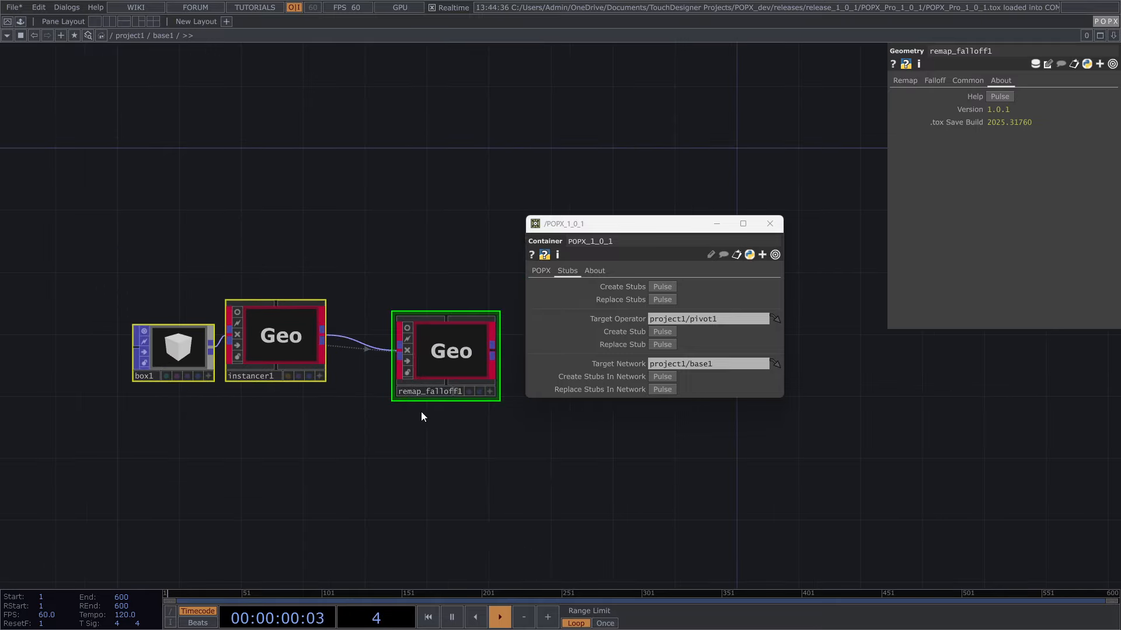
click(408, 328)
click(237, 312)
scroll(336, 335, down, 3)
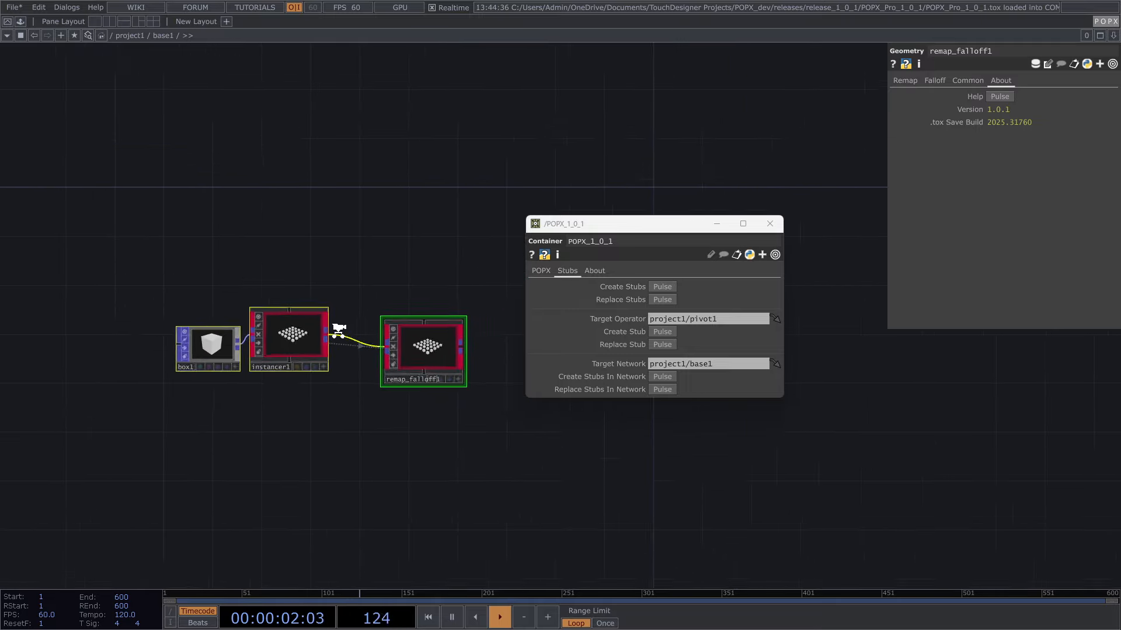
scroll(449, 314, down, 3)
scroll(315, 271, down, 5)
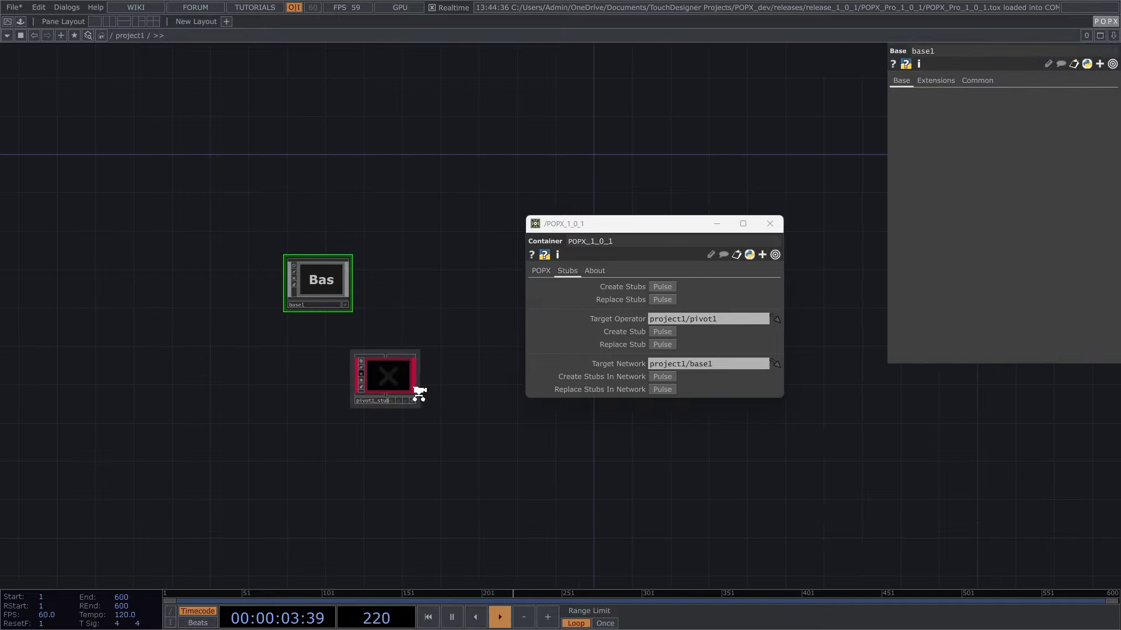
scroll(418, 400, up, 4)
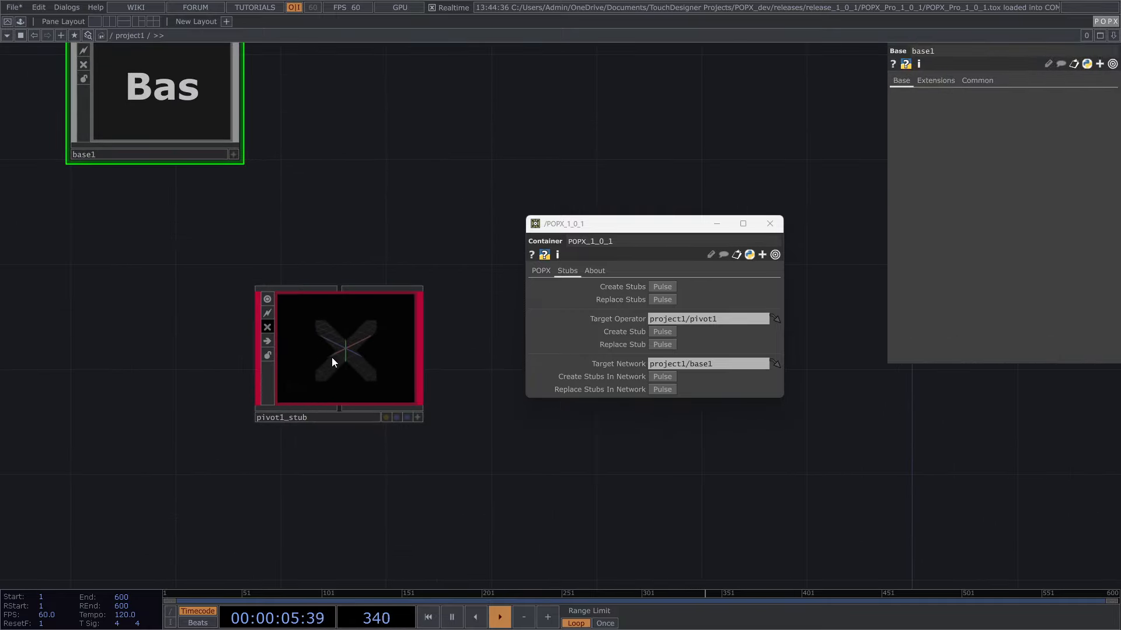
scroll(335, 355, down, 4)
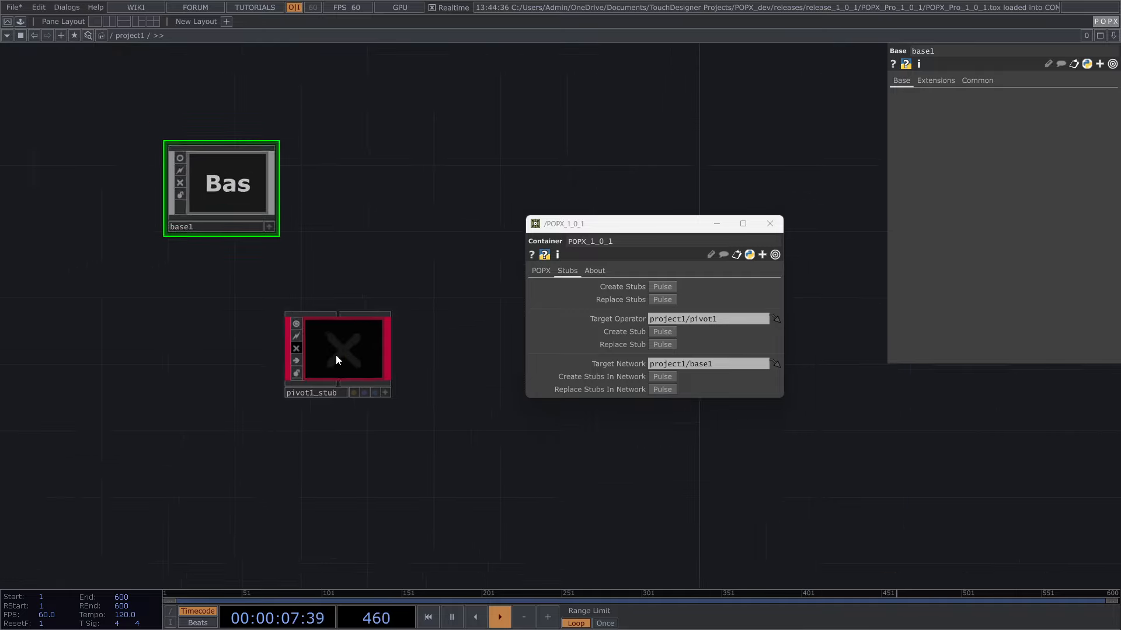
drag(313, 284, 310, 292)
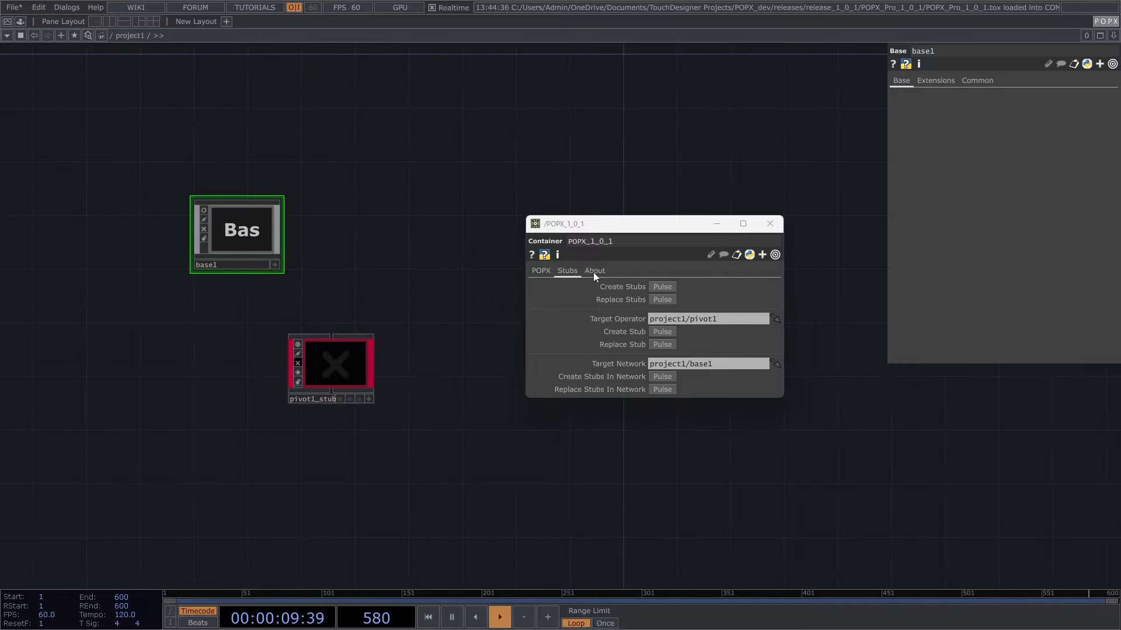
- Show the POPX component's version information, view its license text, and close the license window
click(594, 272)
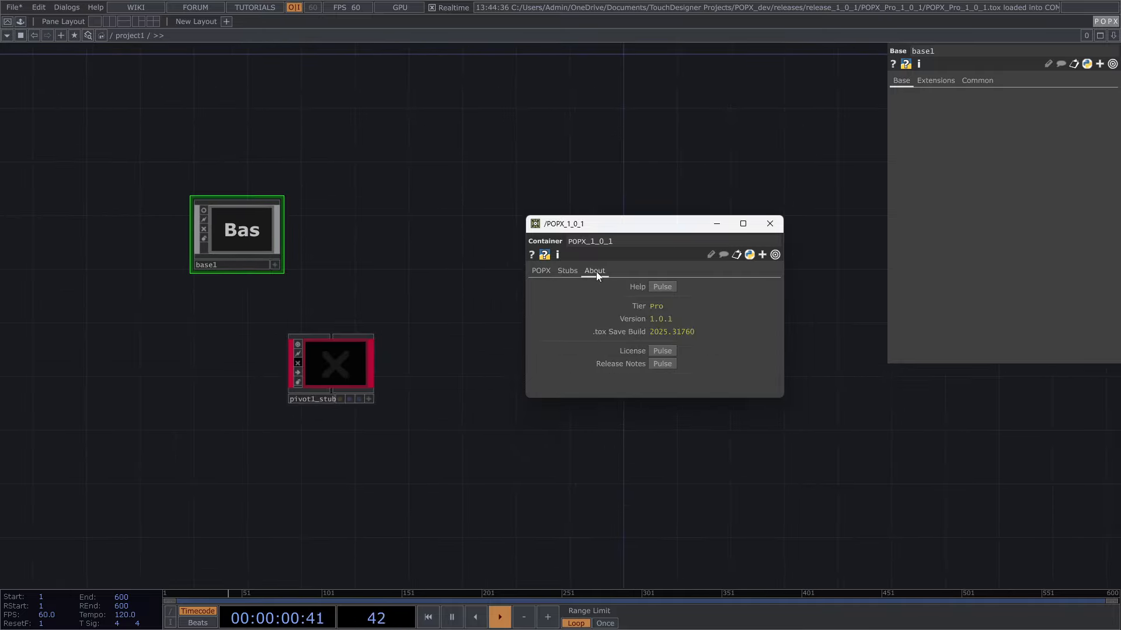
click(662, 353)
drag(661, 271, 439, 285)
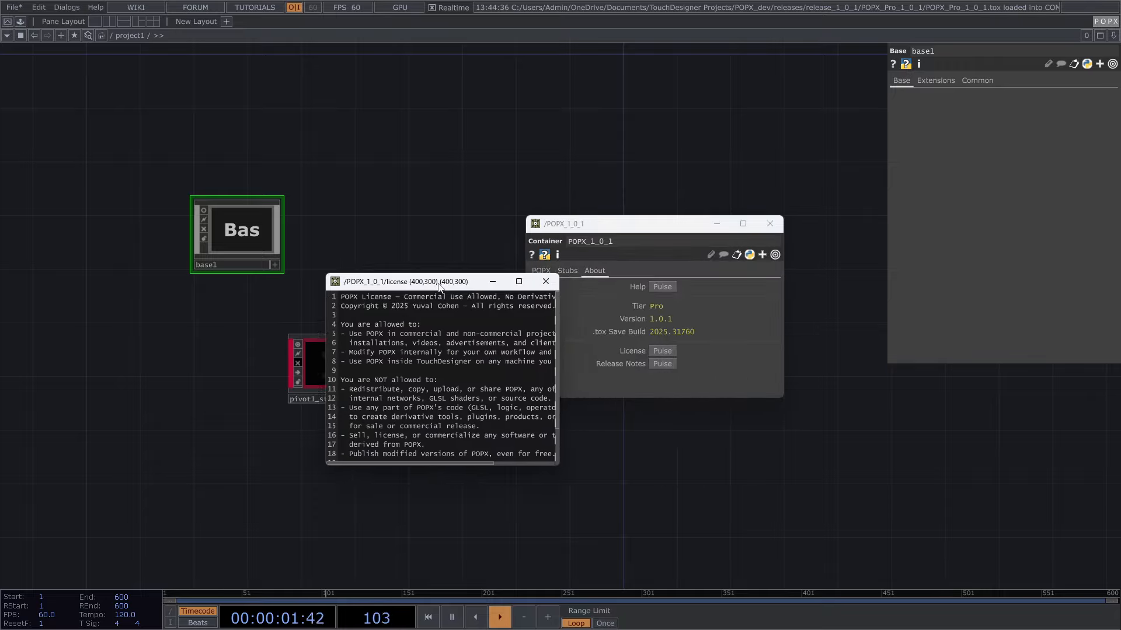
click(546, 281)
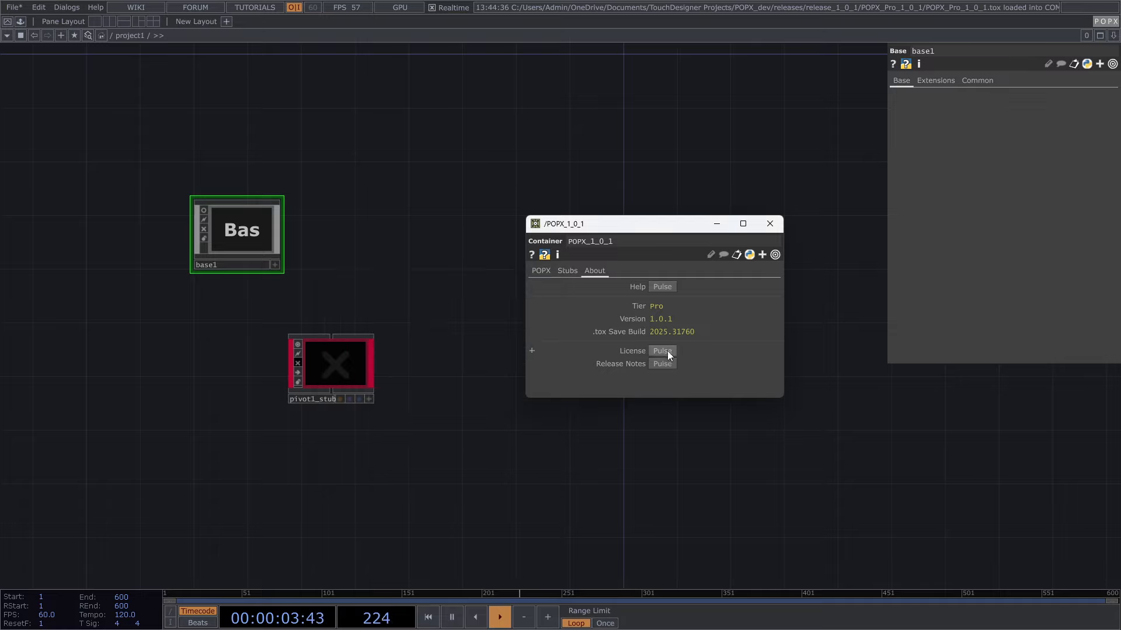
- View the POPX component's release notes and close their window
click(662, 364)
drag(643, 272, 540, 284)
click(655, 285)
- Select pivot1_stub, move the POPX settings window farther from it, and show the stub's version information
click(337, 358)
drag(354, 297, 421, 288)
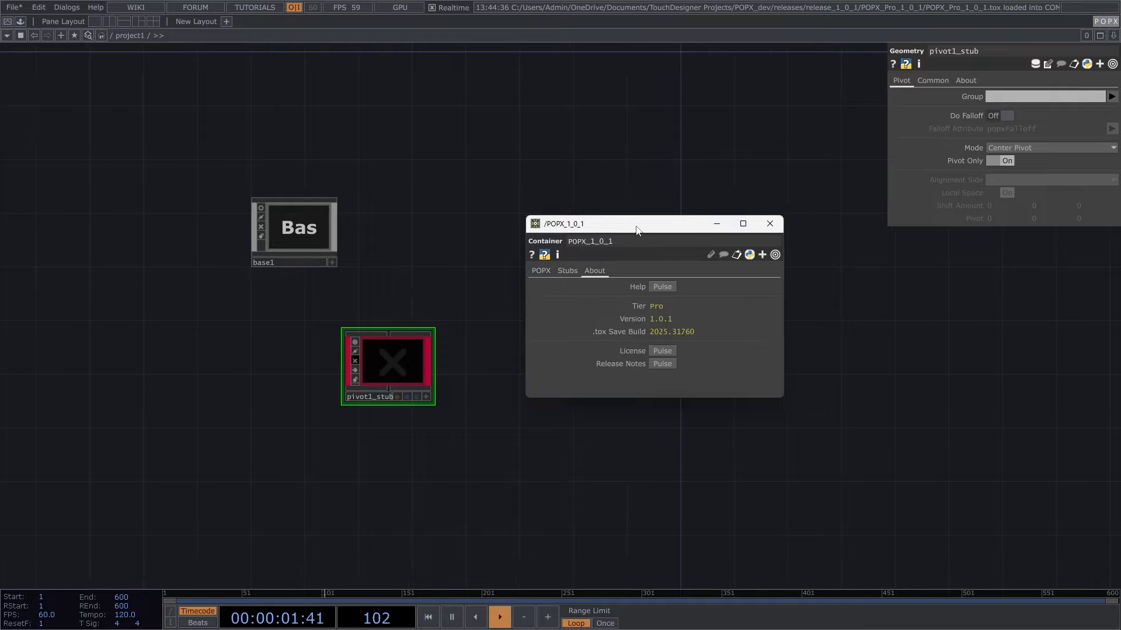
drag(679, 229, 758, 376)
scroll(406, 341, up, 4)
drag(460, 278, 475, 308)
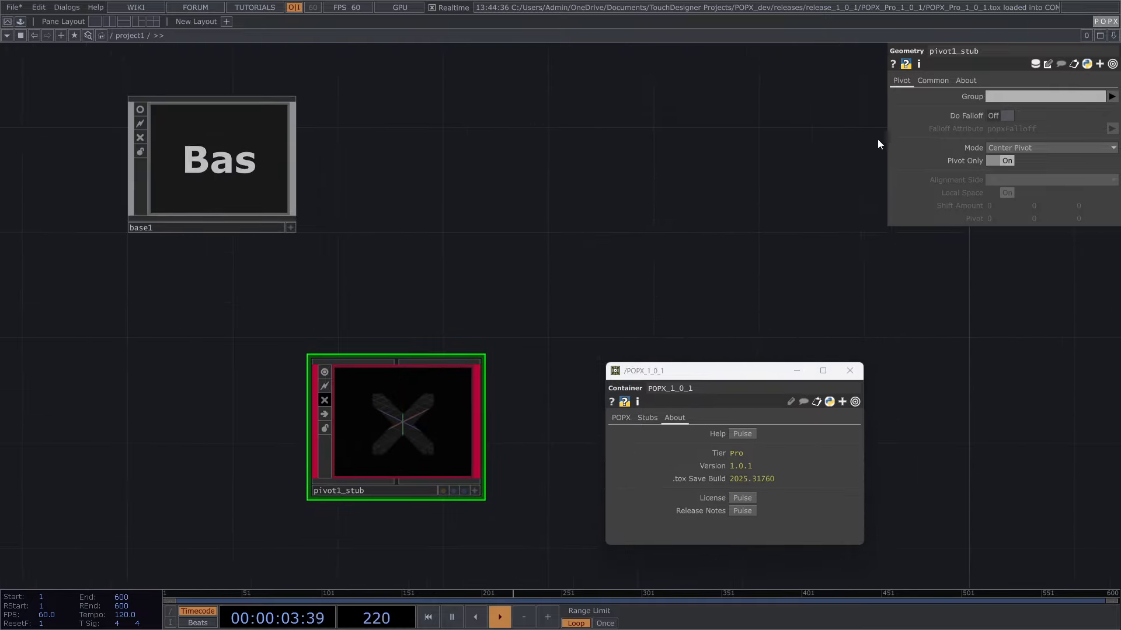
click(973, 79)
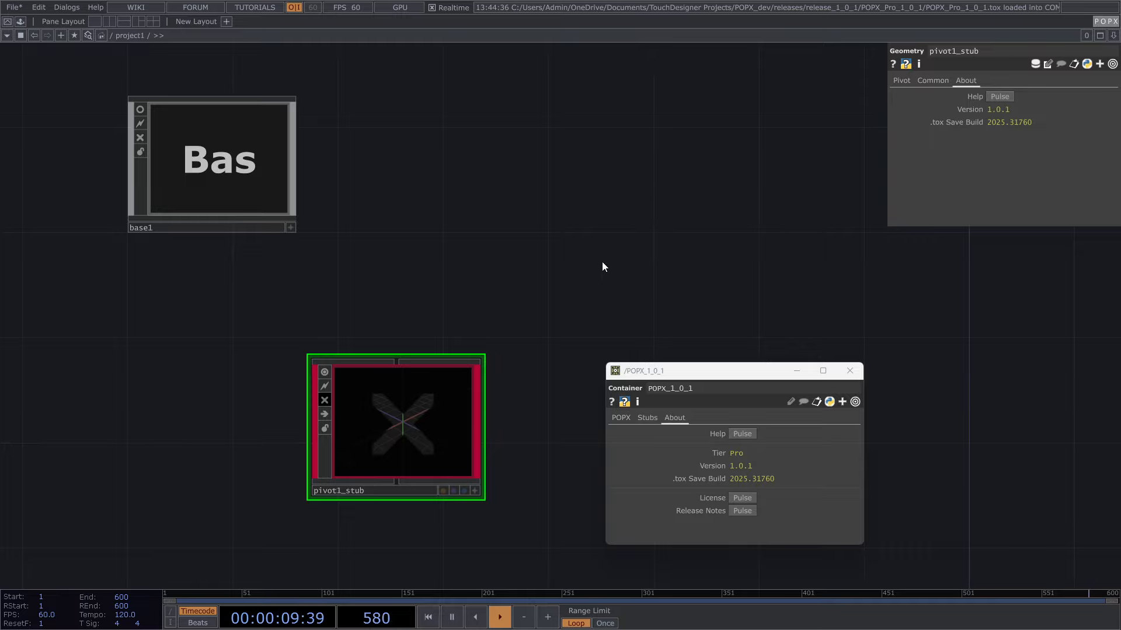
- Move the POPX settings window back up beside pivot1_stub
drag(588, 254, 560, 235)
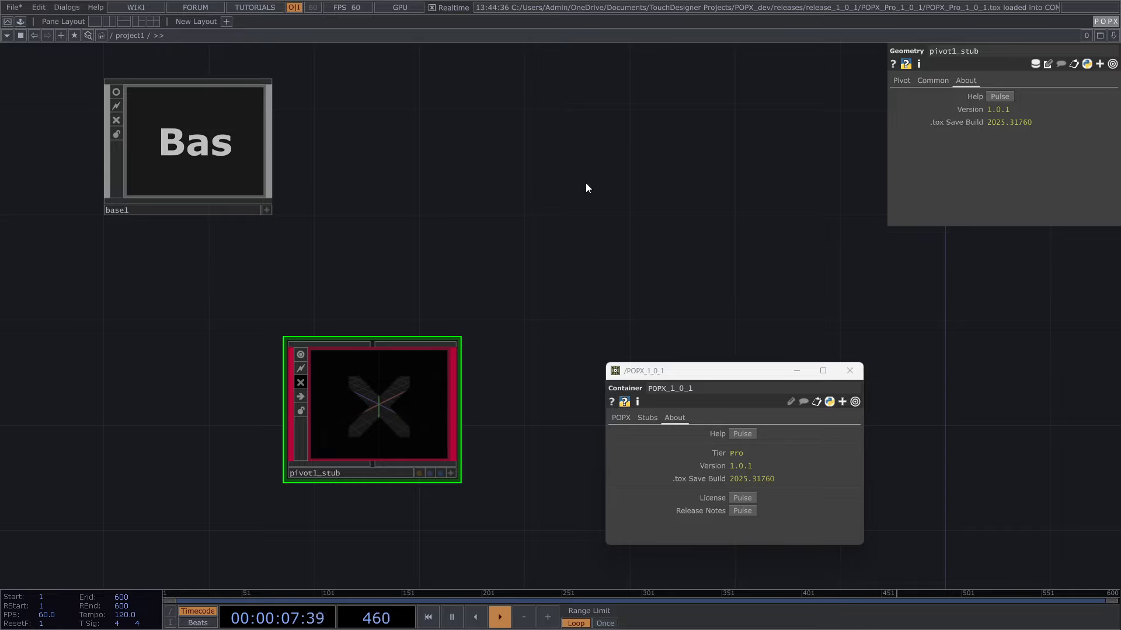
scroll(574, 183, down, 3)
drag(643, 193, 623, 212)
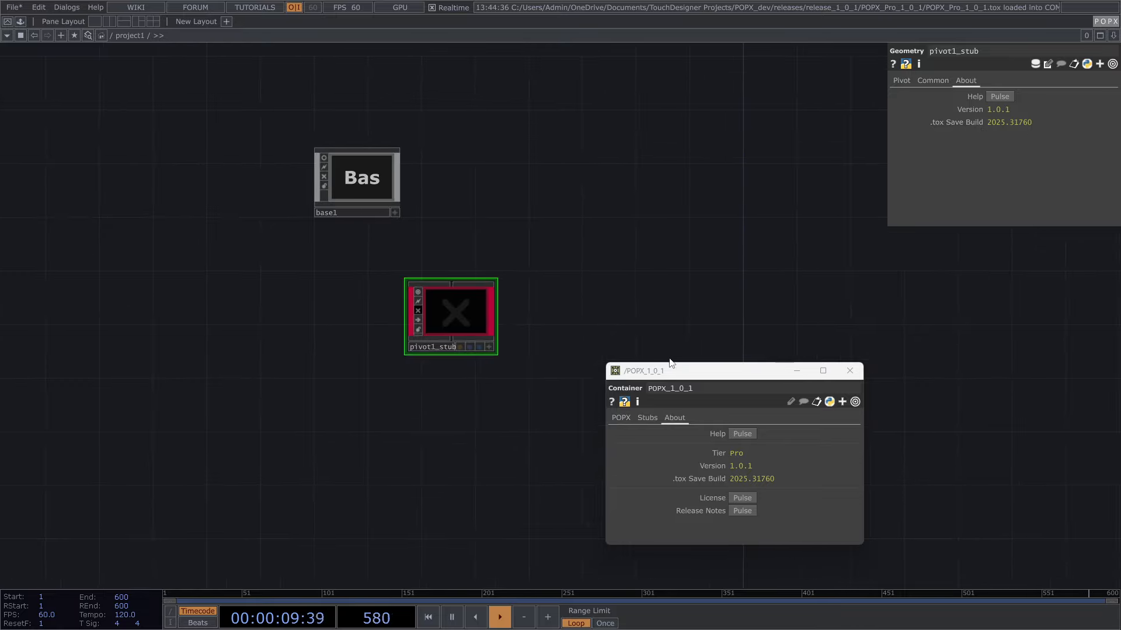
drag(668, 371, 604, 242)
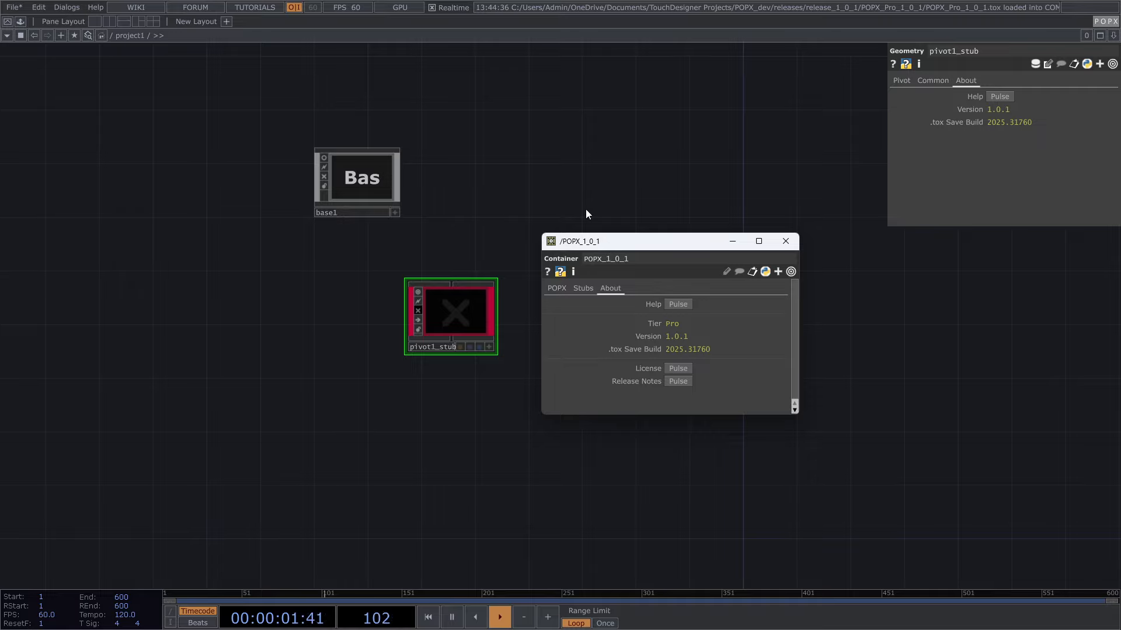
drag(608, 186, 590, 196)
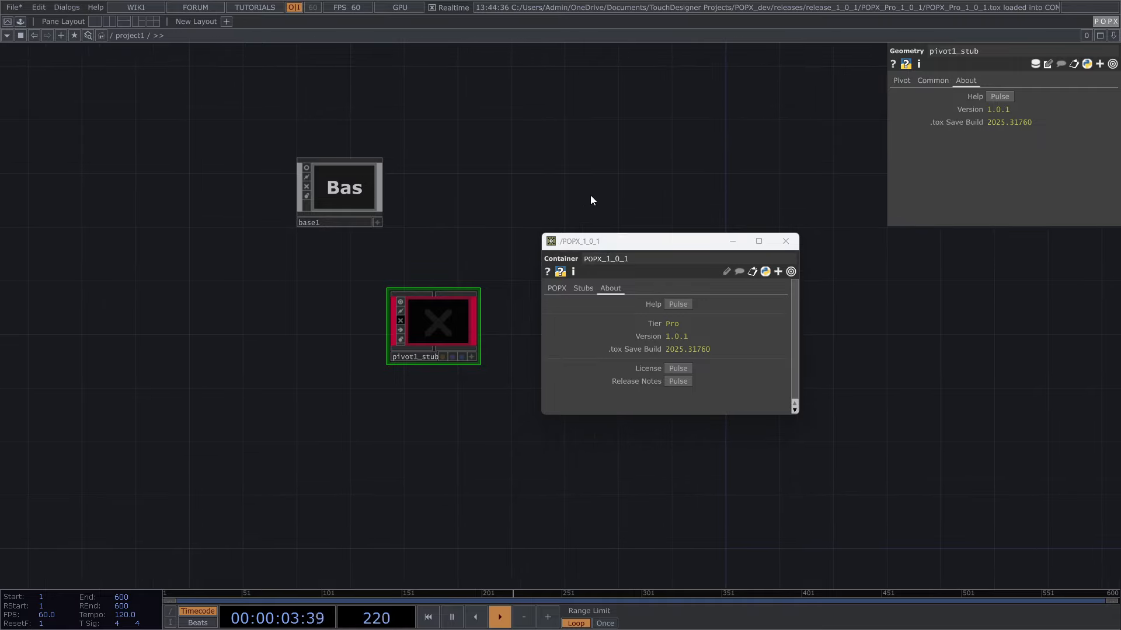